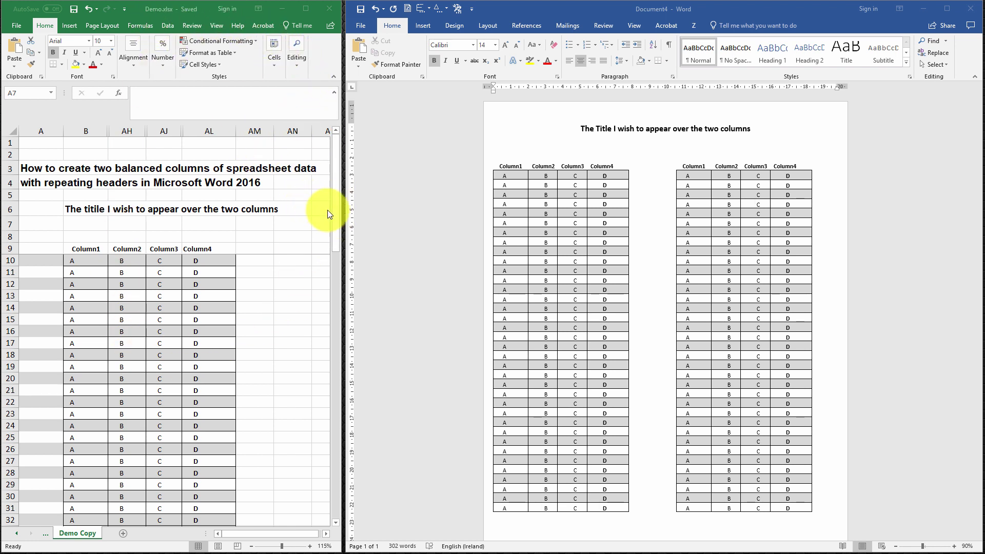
# Step: Create a new blank Word document from File > New
pyautogui.click(338, 223)
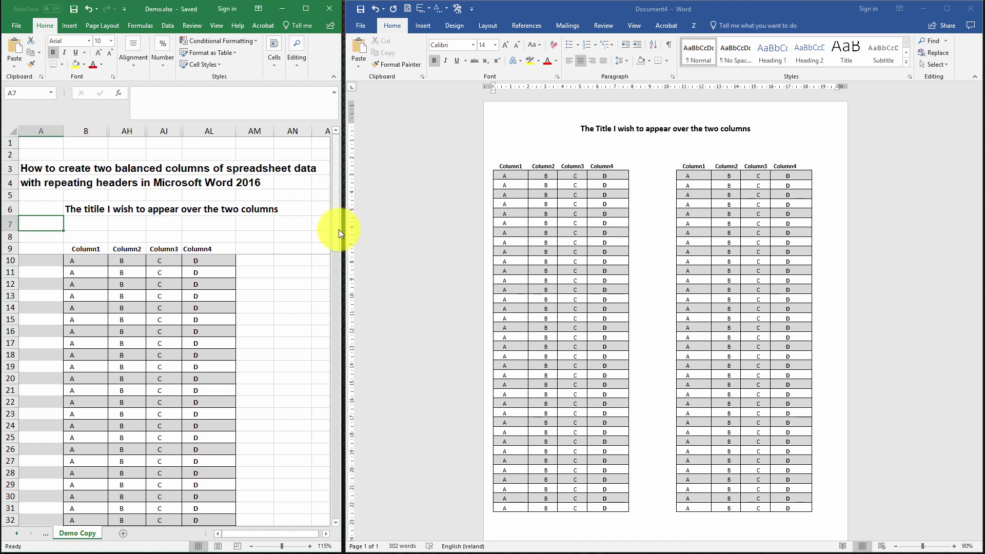
pyautogui.moveTo(335, 238)
pyautogui.mouseDown()
pyautogui.moveTo(322, 320)
pyautogui.moveTo(328, 377)
pyautogui.moveTo(347, 412)
pyautogui.moveTo(354, 495)
pyautogui.moveTo(333, 209)
pyautogui.mouseUp()
pyautogui.moveTo(335, 211); pyautogui.dragTo(332, 180)
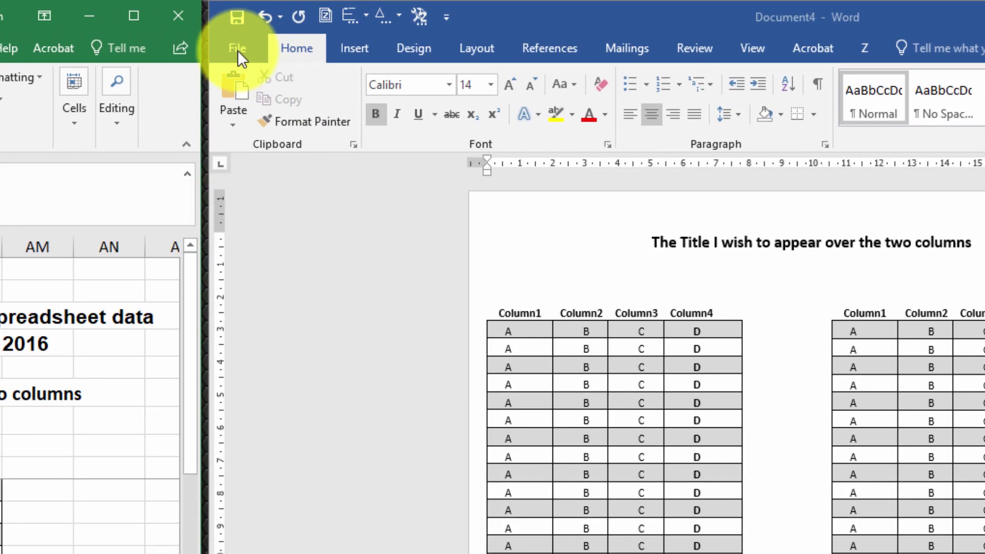
pyautogui.click(340, 23)
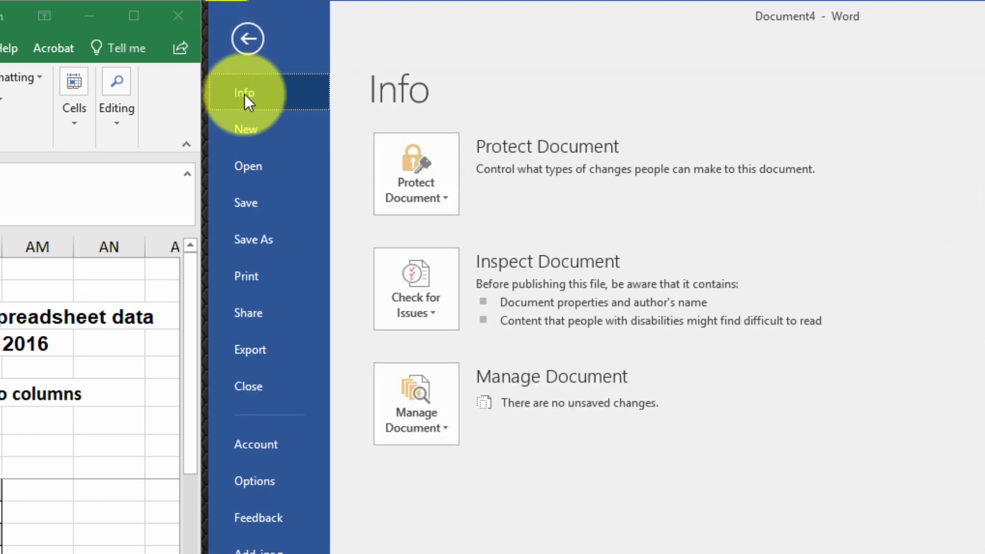
pyautogui.click(254, 127)
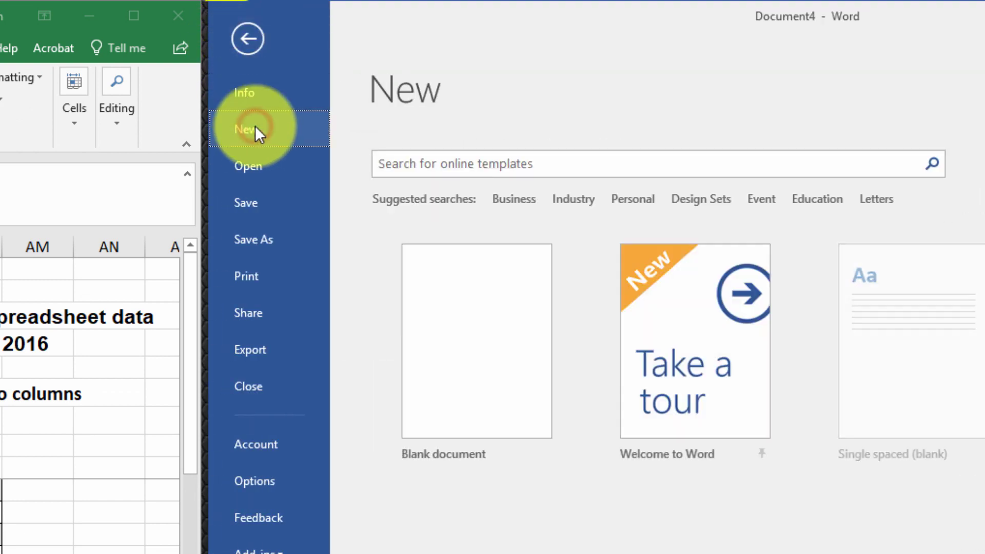
pyautogui.click(477, 345)
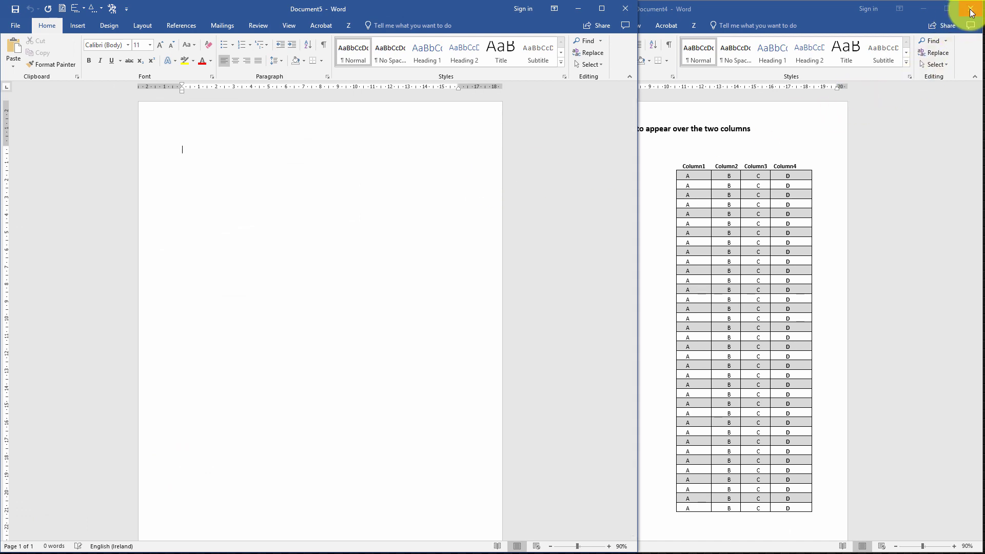
# Step: Close the example document without saving and place the new document beside the Excel sheet
pyautogui.click(971, 10)
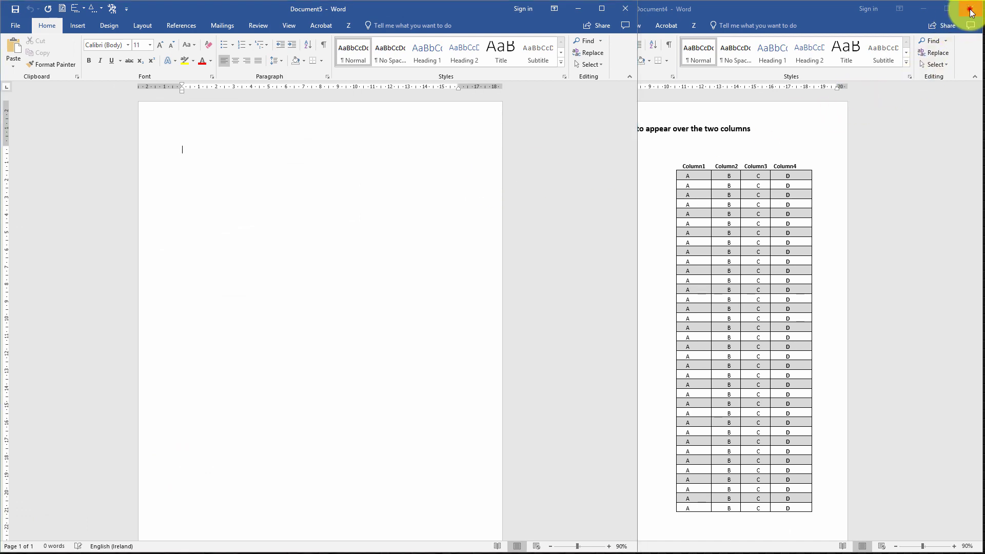
pyautogui.click(499, 327)
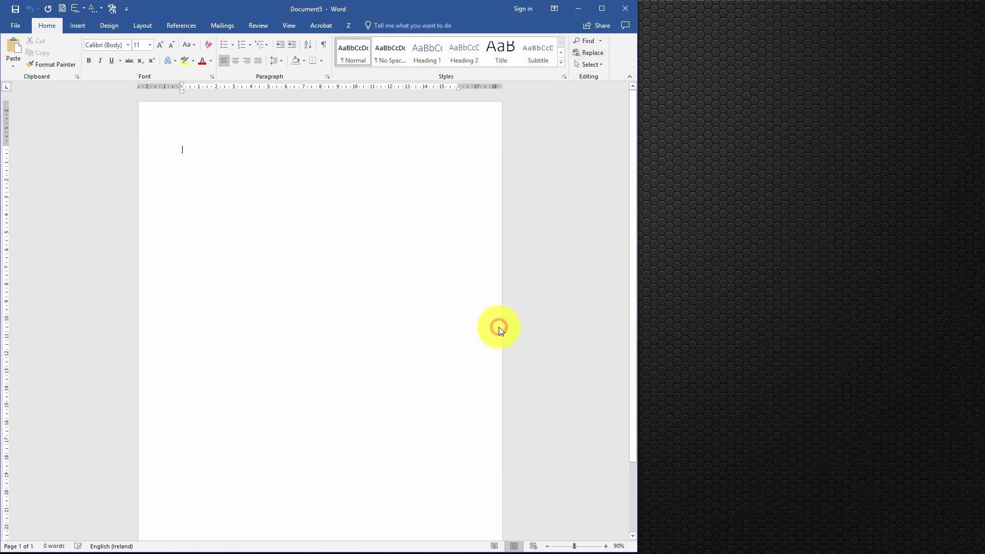
pyautogui.moveTo(371, 14); pyautogui.dragTo(528, 30)
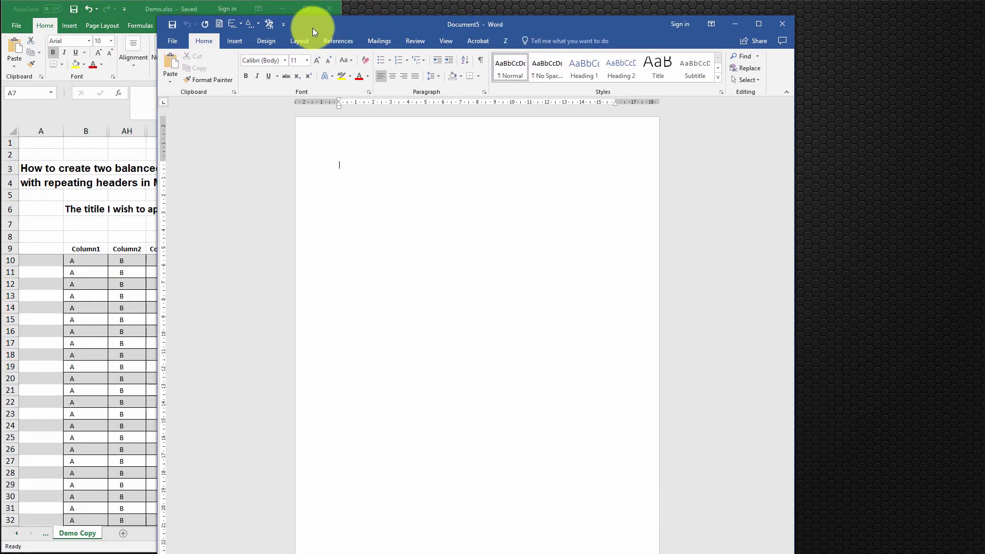
pyautogui.moveTo(361, 26); pyautogui.dragTo(546, 12)
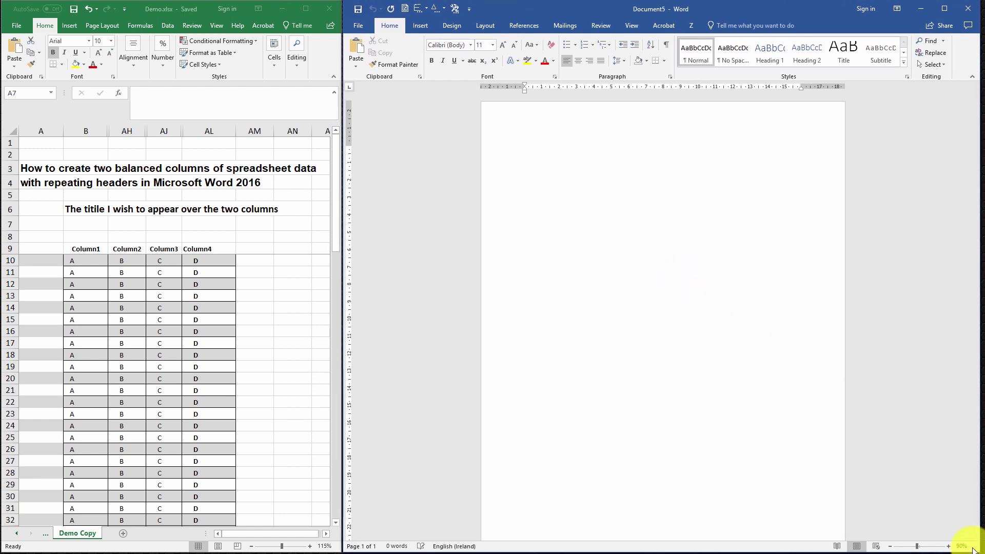
pyautogui.moveTo(977, 550); pyautogui.dragTo(973, 550)
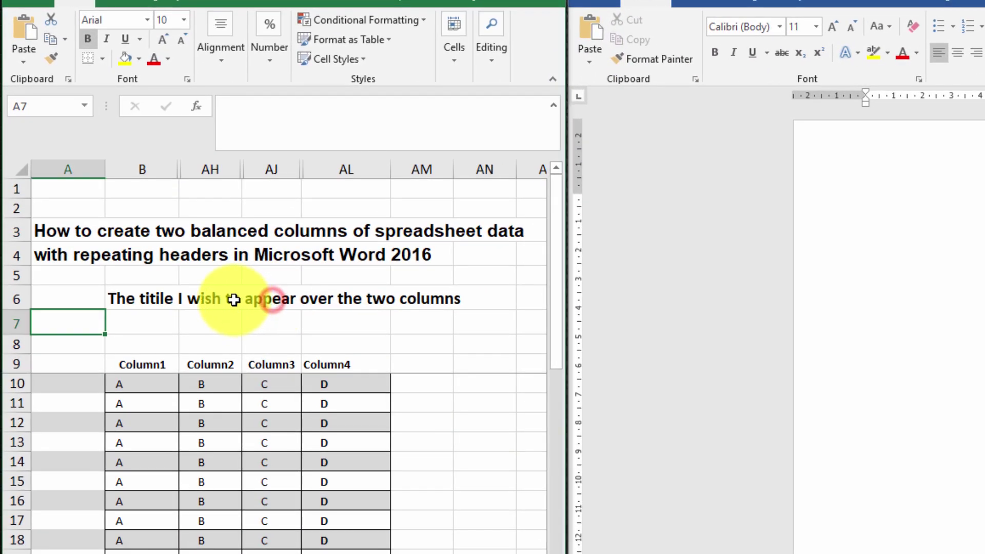
# Step: Paste the title from Excel cell B6 into Word and correct 'titile' to 'Title'
pyautogui.click(197, 300)
pyautogui.click(149, 306)
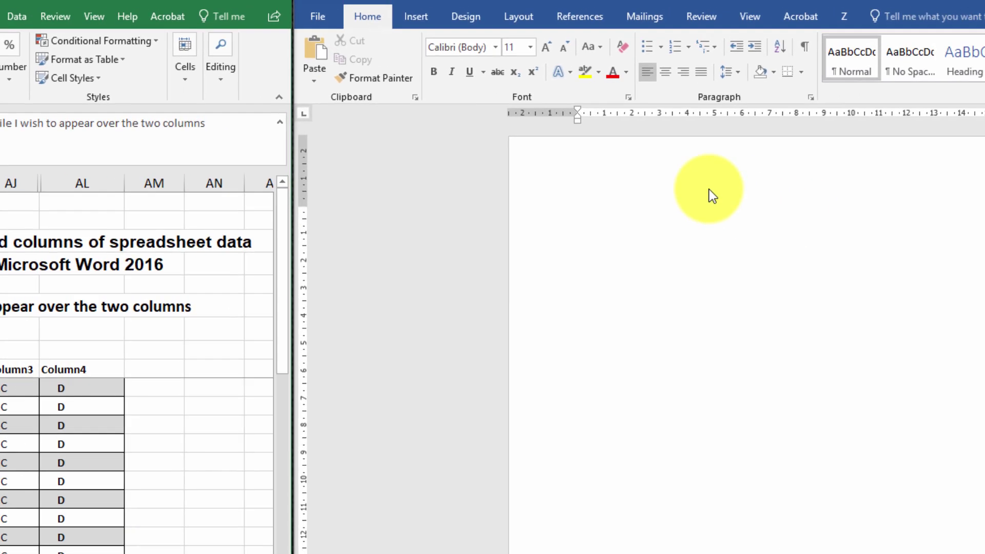
pyautogui.click(863, 186)
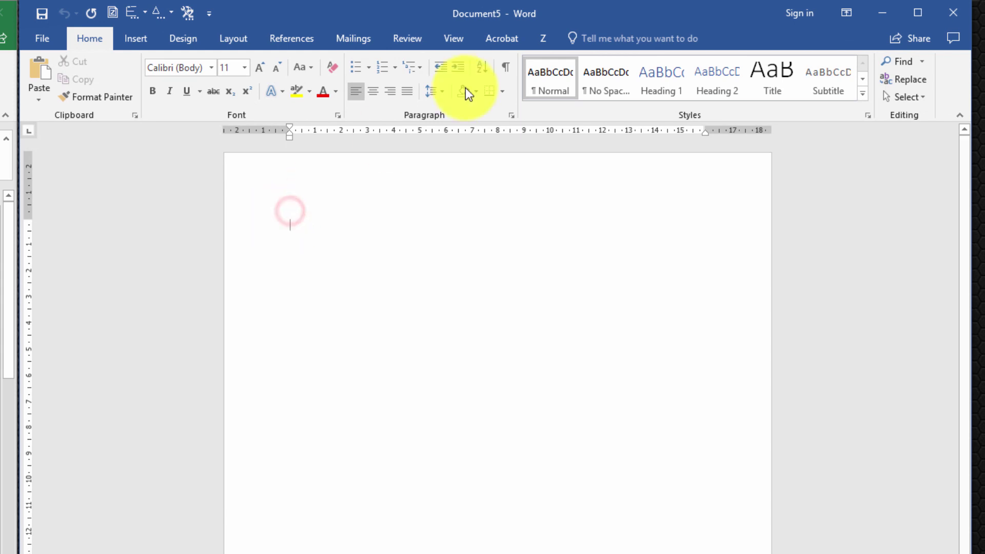
pyautogui.write('The titile I wish to appear over the two columns')
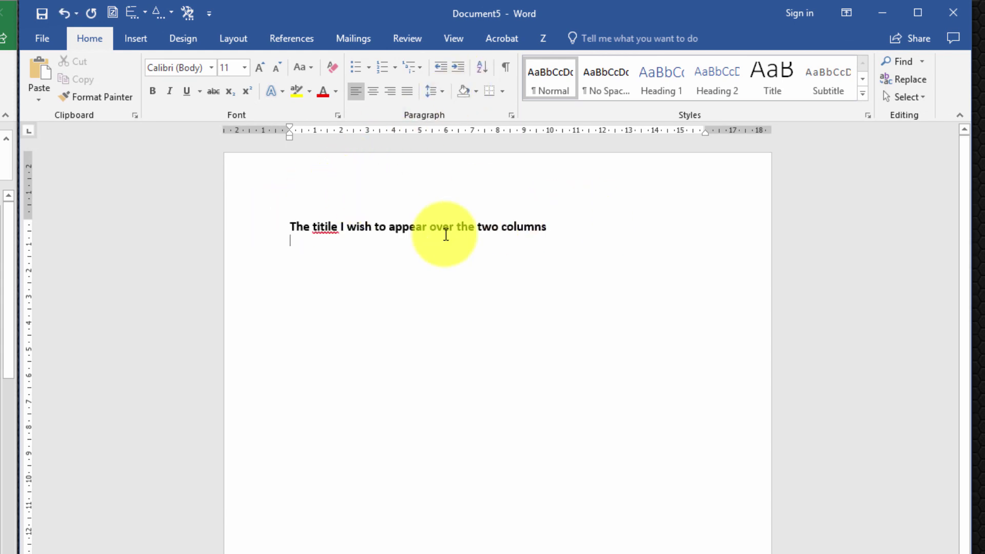
pyautogui.doubleClick(325, 227)
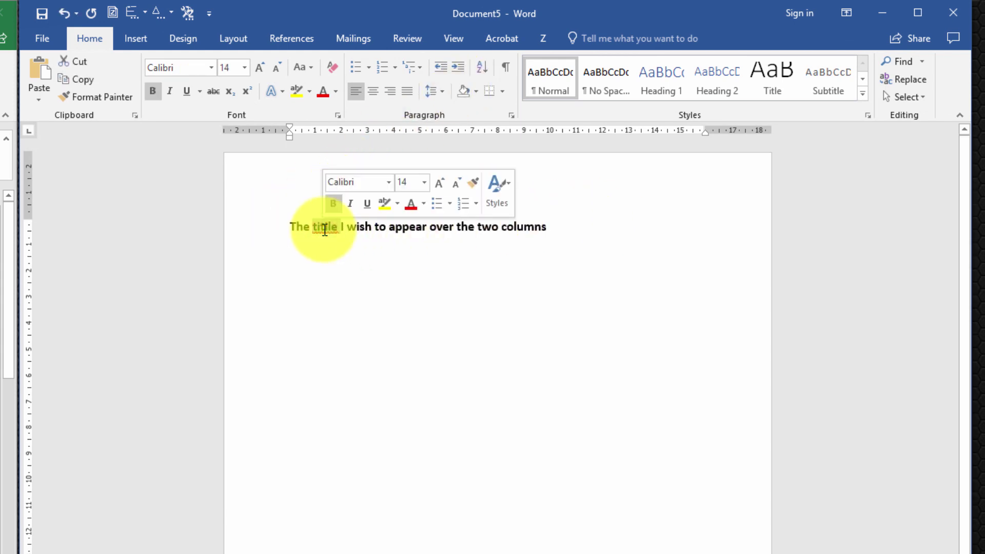
pyautogui.write('Title')
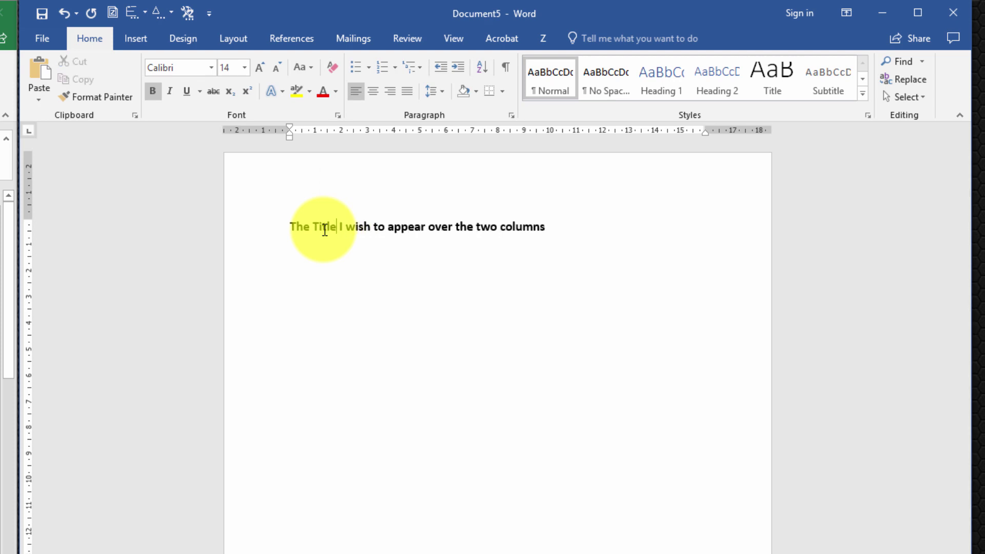
pyautogui.click(475, 270)
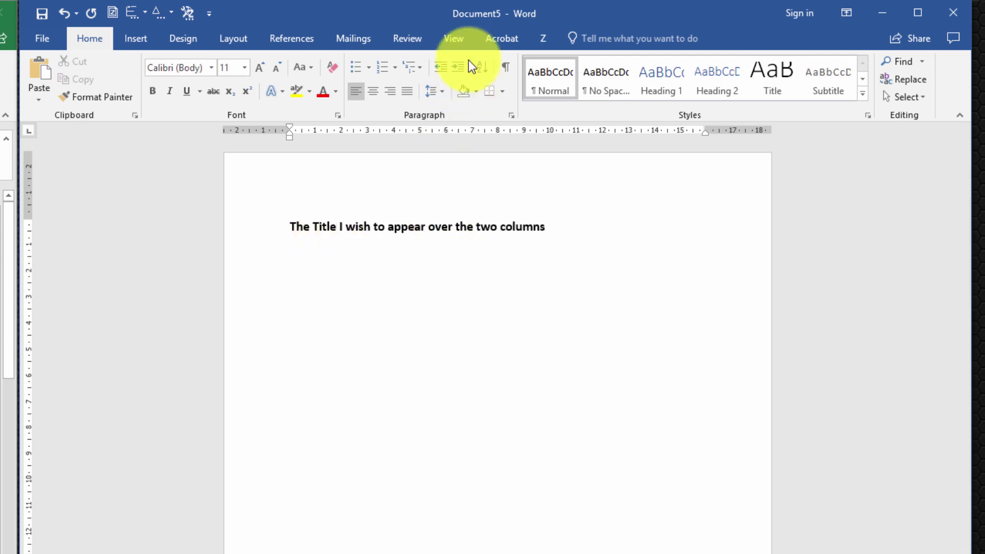
# Step: Drag the top margin boundary up on the vertical ruler to raise the title
pyautogui.click(448, 39)
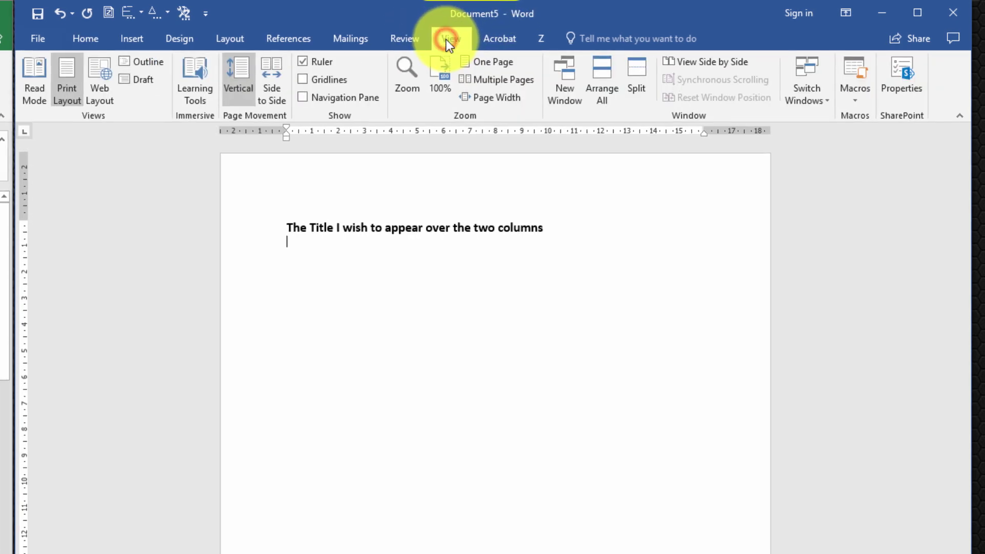
pyautogui.click(318, 61)
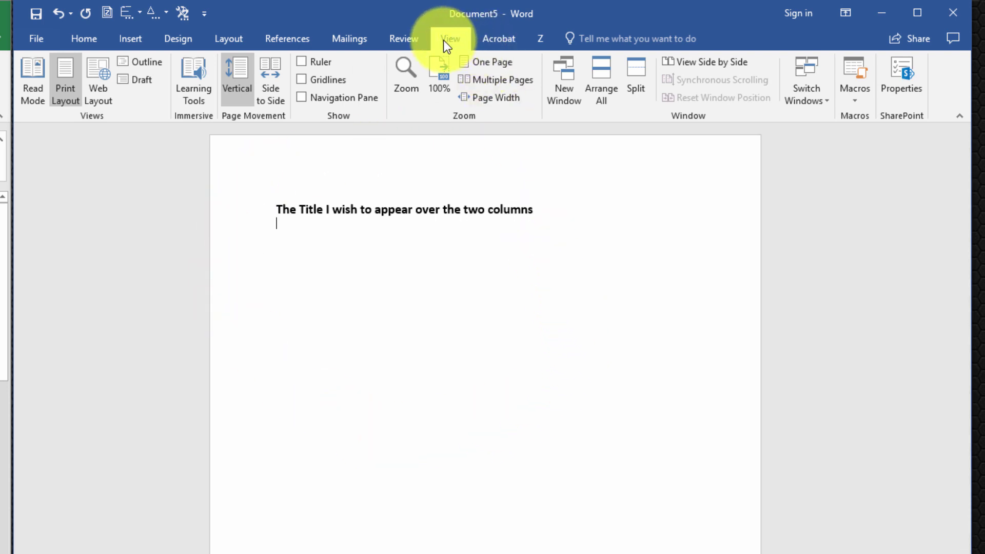
pyautogui.click(302, 61)
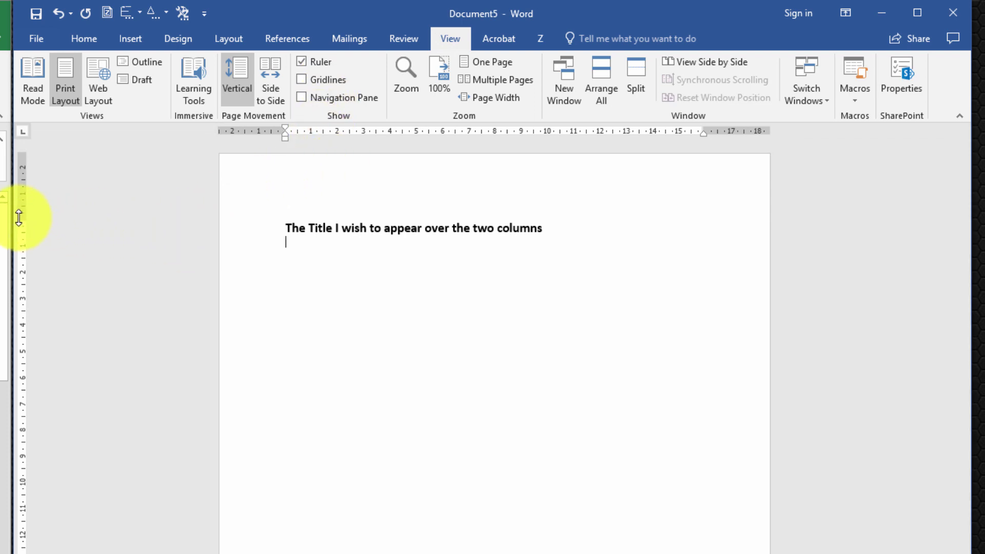
pyautogui.moveTo(21, 220); pyautogui.dragTo(24, 181)
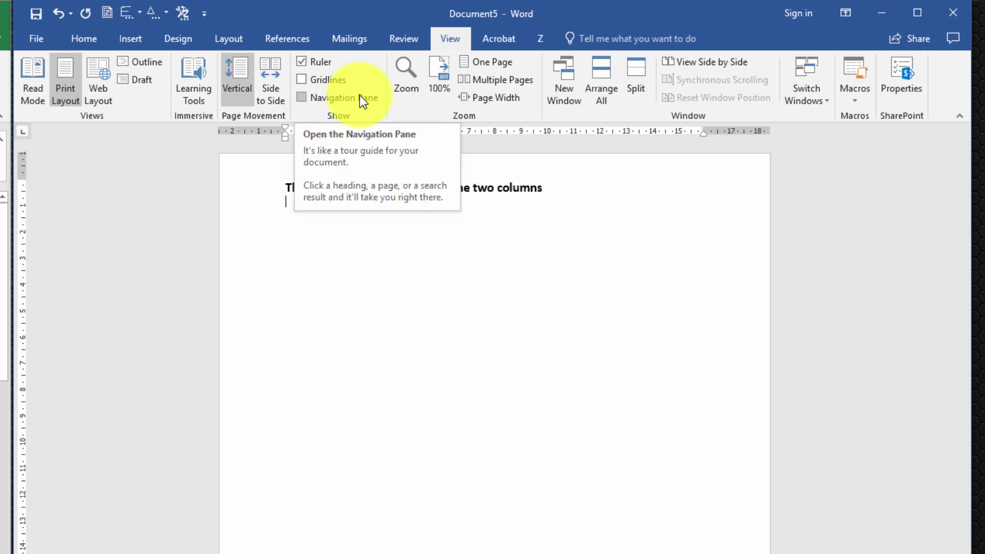
pyautogui.click(232, 39)
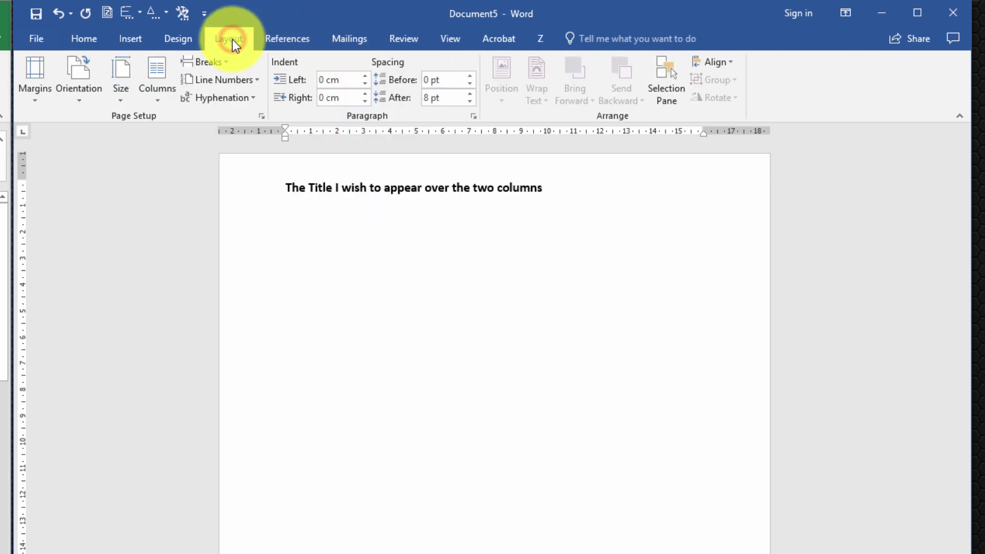
# Step: Set custom margins of 1 cm top and 0.6 cm left and right
pyautogui.click(39, 69)
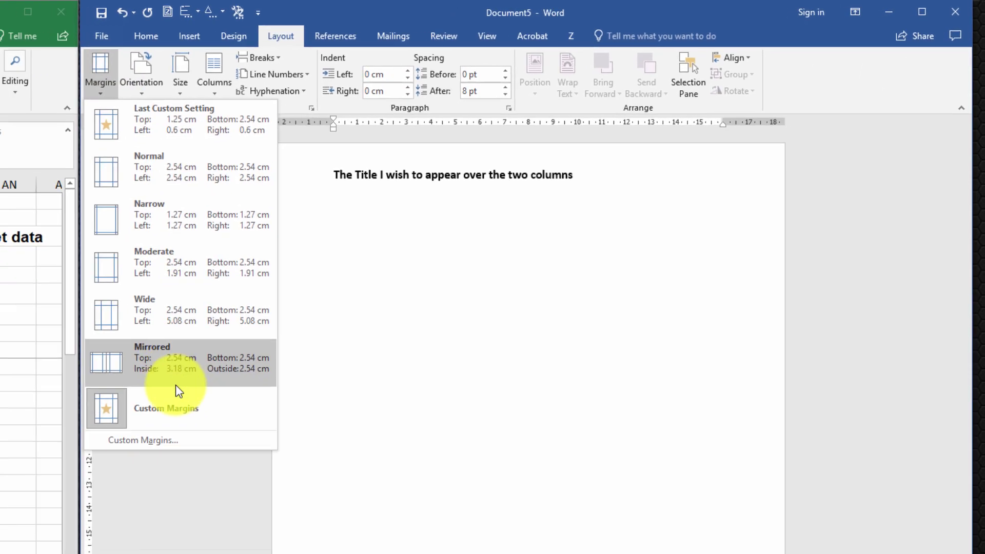
pyautogui.click(293, 376)
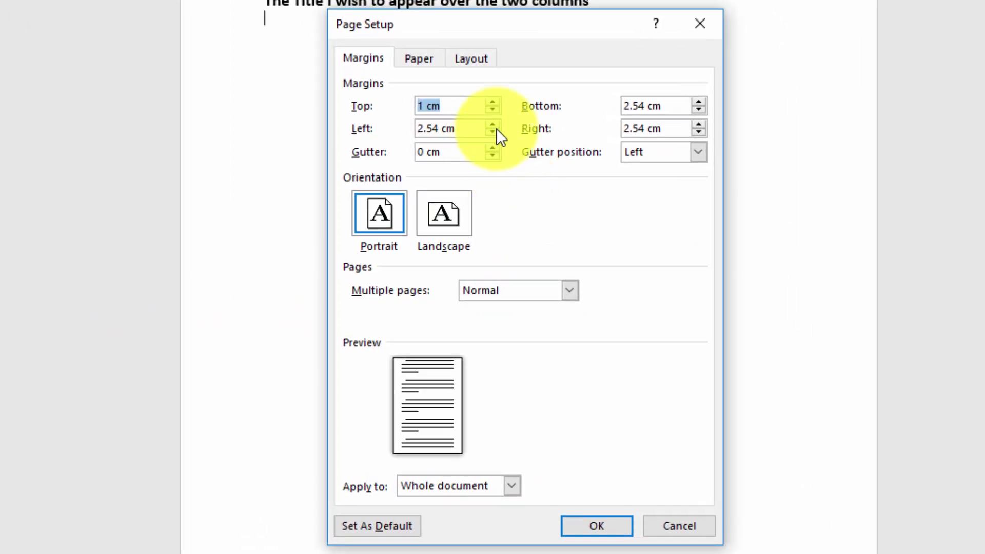
pyautogui.click(497, 134)
pyautogui.moveTo(497, 135); pyautogui.dragTo(494, 123)
pyautogui.moveTo(700, 132); pyautogui.dragTo(701, 125)
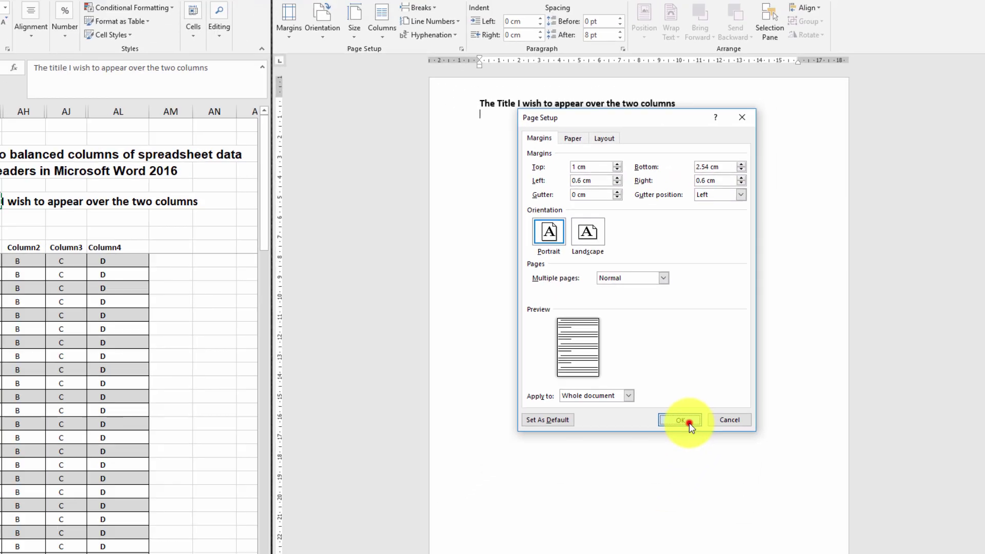
pyautogui.click(599, 526)
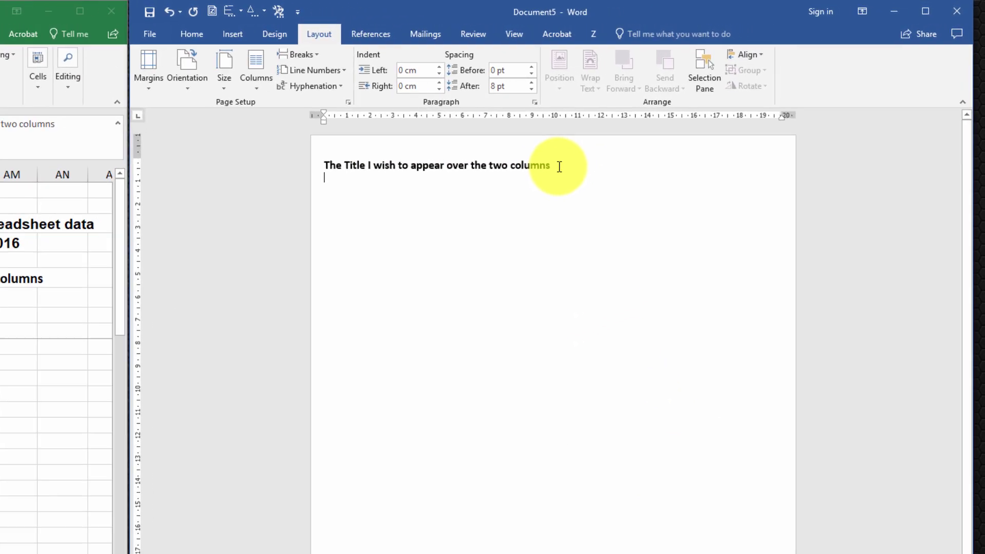
# Step: Append 'first second third' to the title and add an empty line below it
pyautogui.click(560, 166)
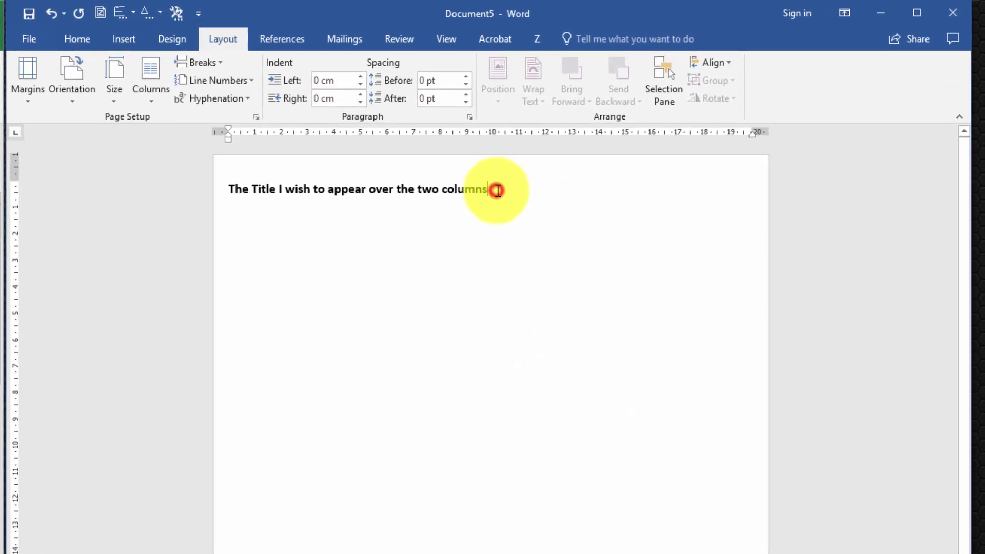
pyautogui.write('first second third')
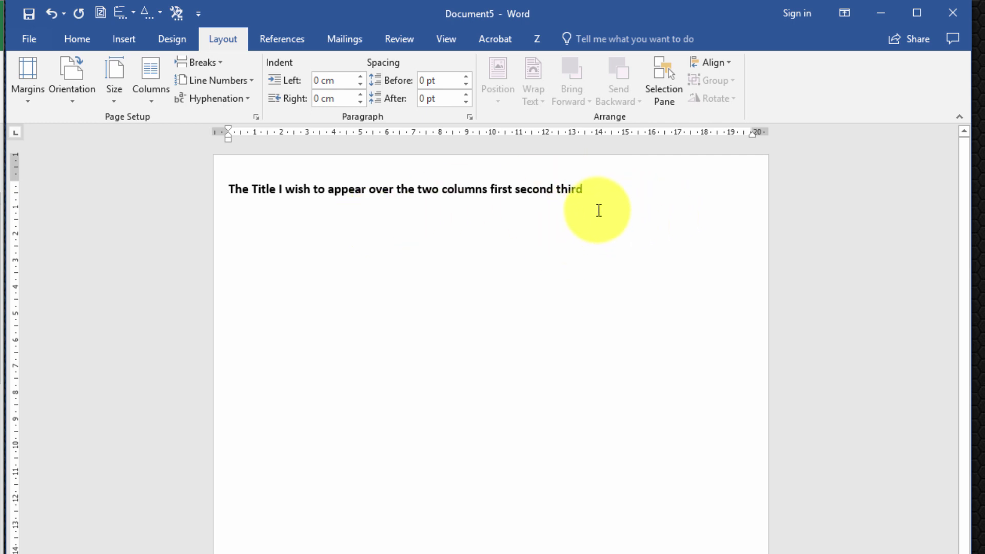
pyautogui.click(596, 190)
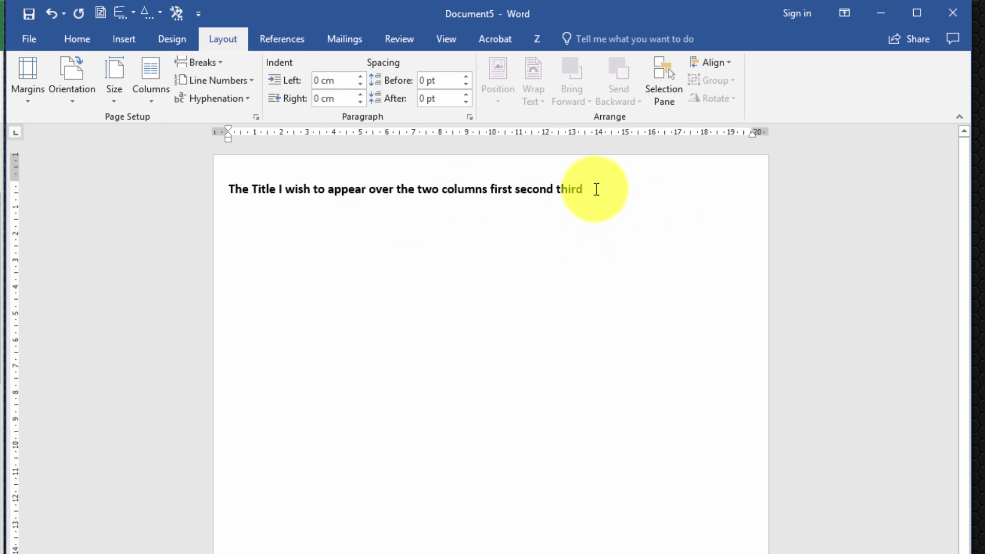
pyautogui.press('Return')
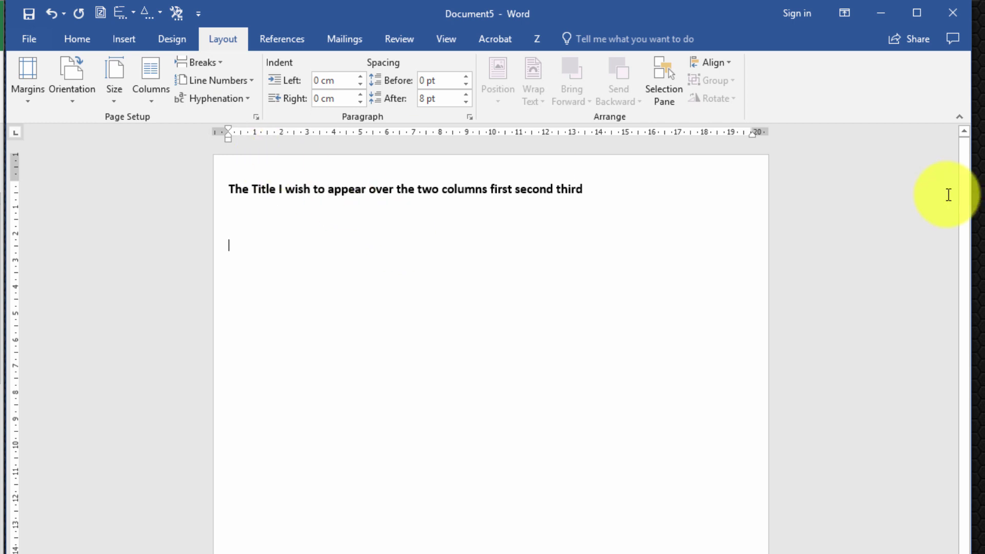
# Step: Lay the page out in two columns
pyautogui.click(224, 36)
pyautogui.click(151, 77)
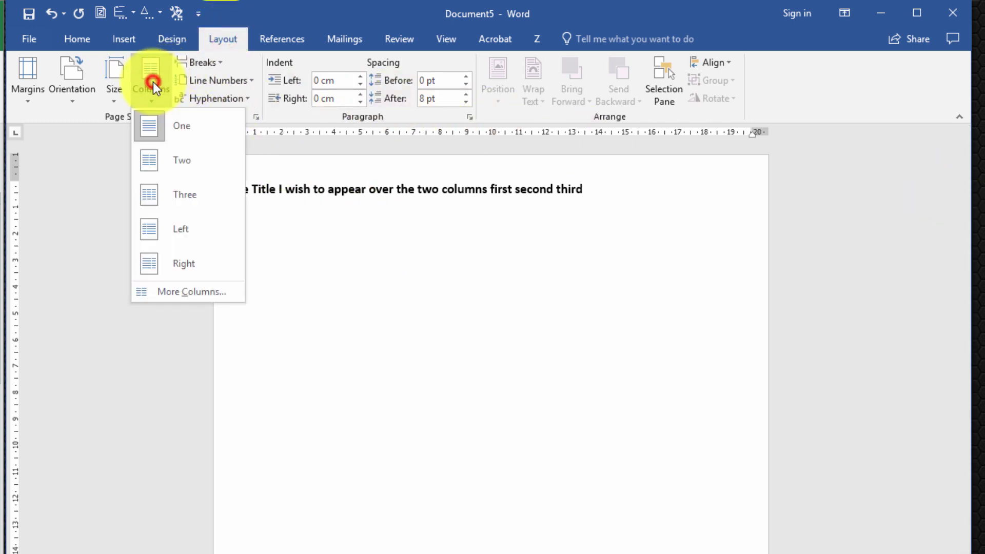
pyautogui.click(170, 161)
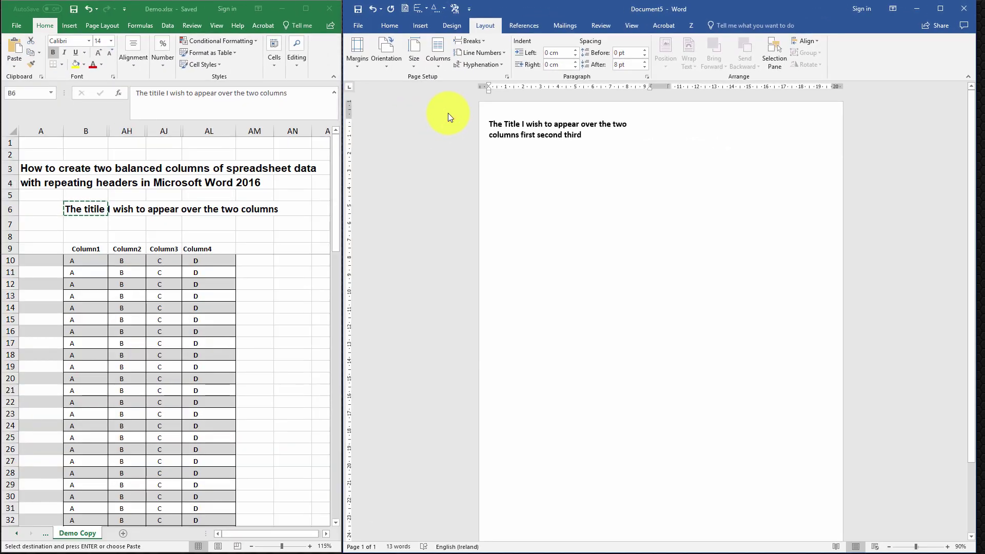
# Step: Copy the Excel table from header row B9 down and paste it below the Word title
pyautogui.click(102, 214)
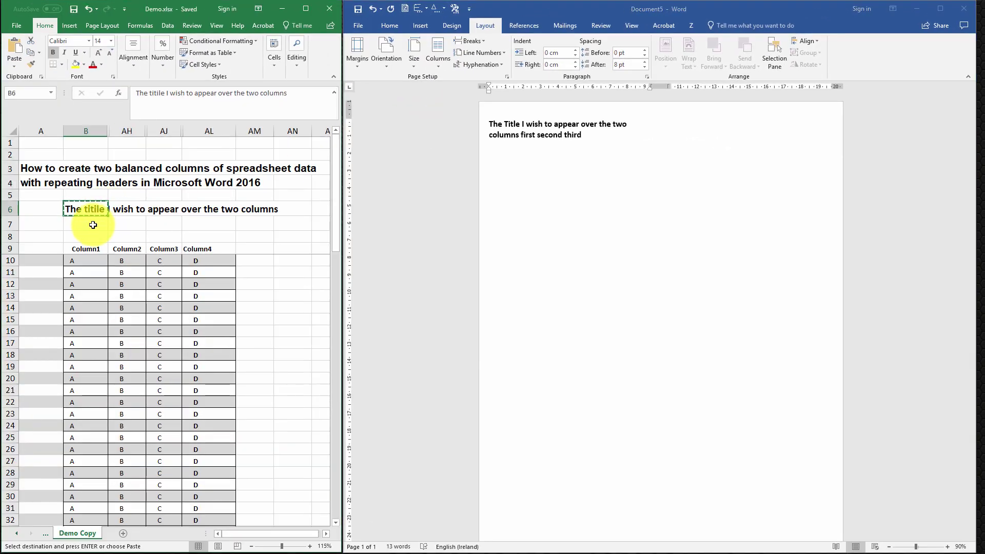
pyautogui.moveTo(85, 248); pyautogui.dragTo(224, 494)
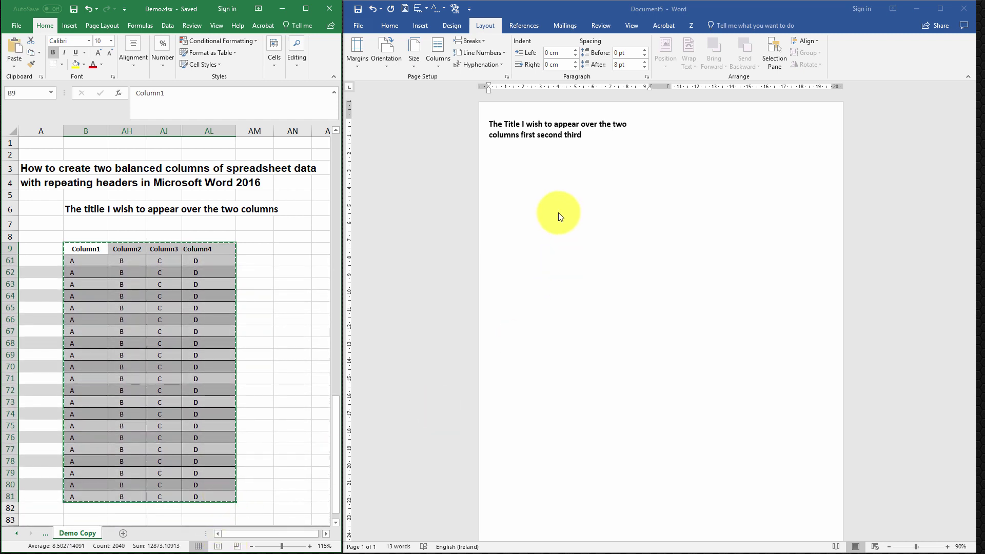
pyautogui.click(531, 186)
pyautogui.hotkey('ctrl', 'v')
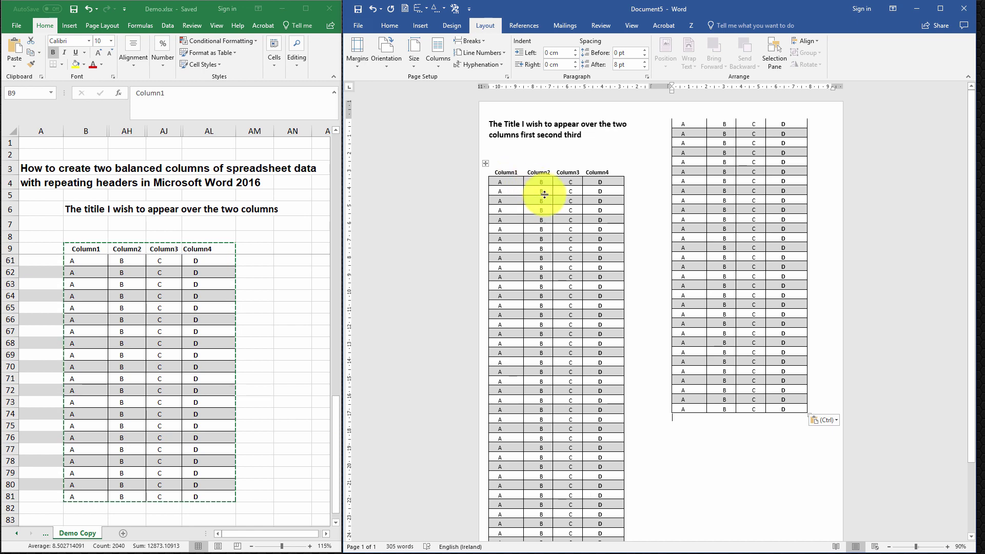
pyautogui.scroll(-5, 544, 190)
pyautogui.scroll(5, 563, 171)
pyautogui.scroll(-3, 590, 249)
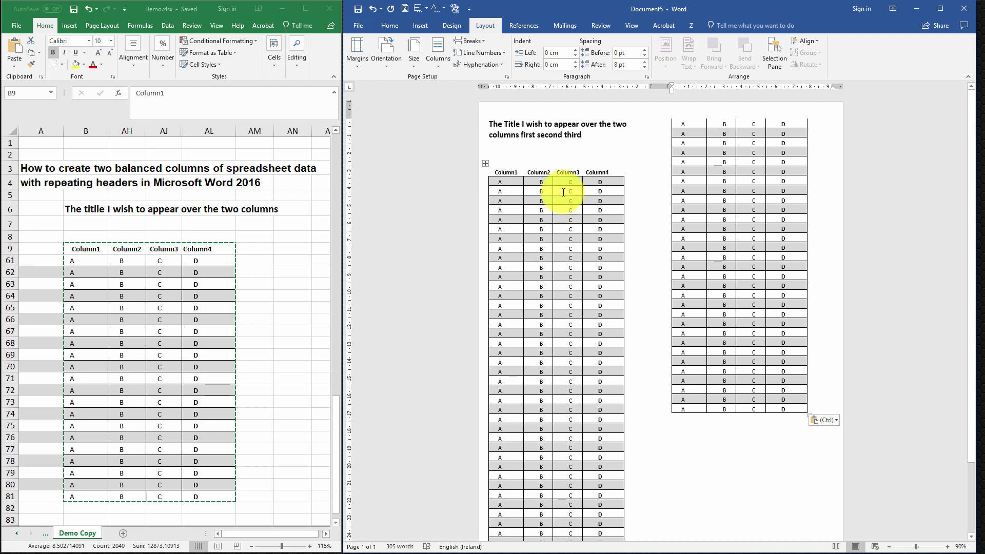
pyautogui.scroll(-3, 565, 302)
pyautogui.scroll(3, 786, 258)
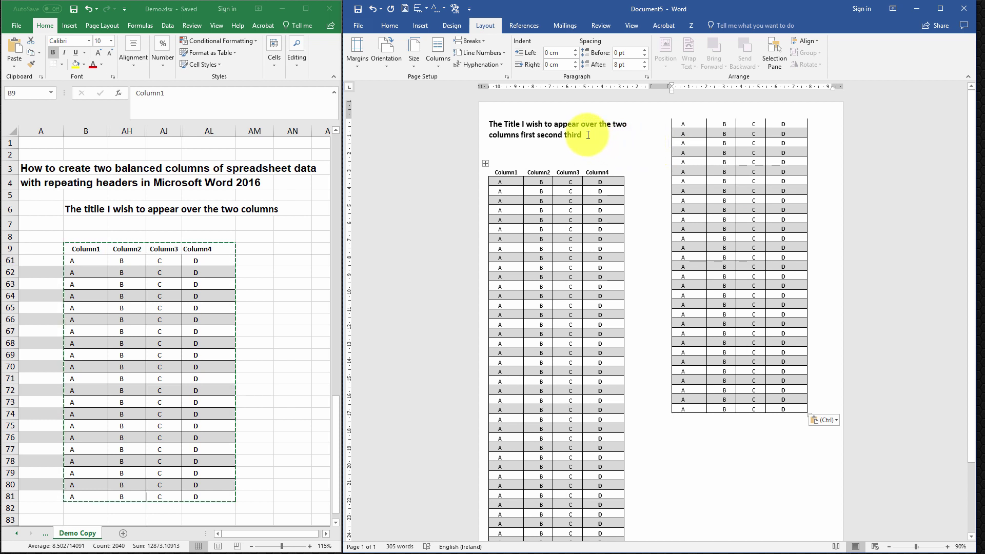
# Step: Set the title to one full-width column and add a blank line beneath it
pyautogui.moveTo(588, 135); pyautogui.dragTo(498, 124)
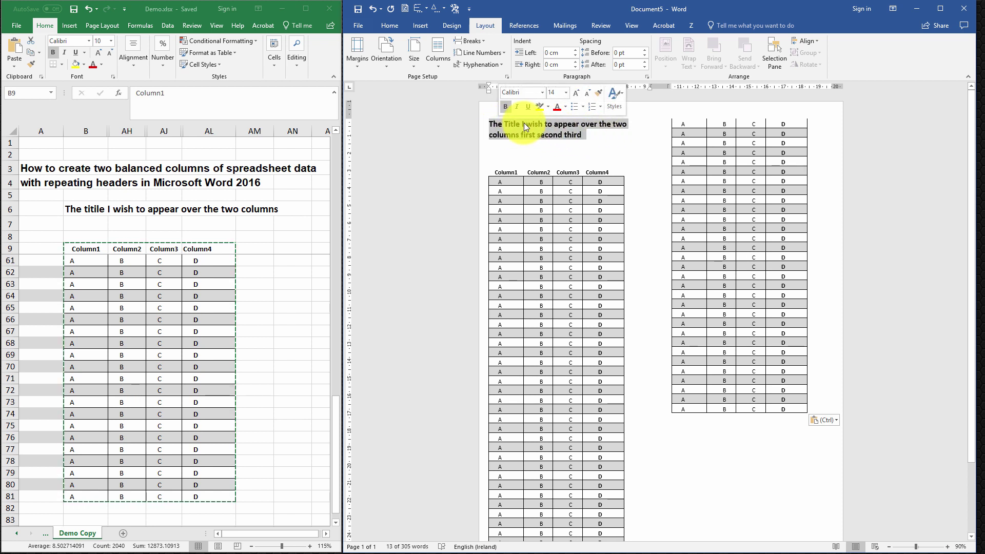
pyautogui.click(440, 45)
pyautogui.click(459, 81)
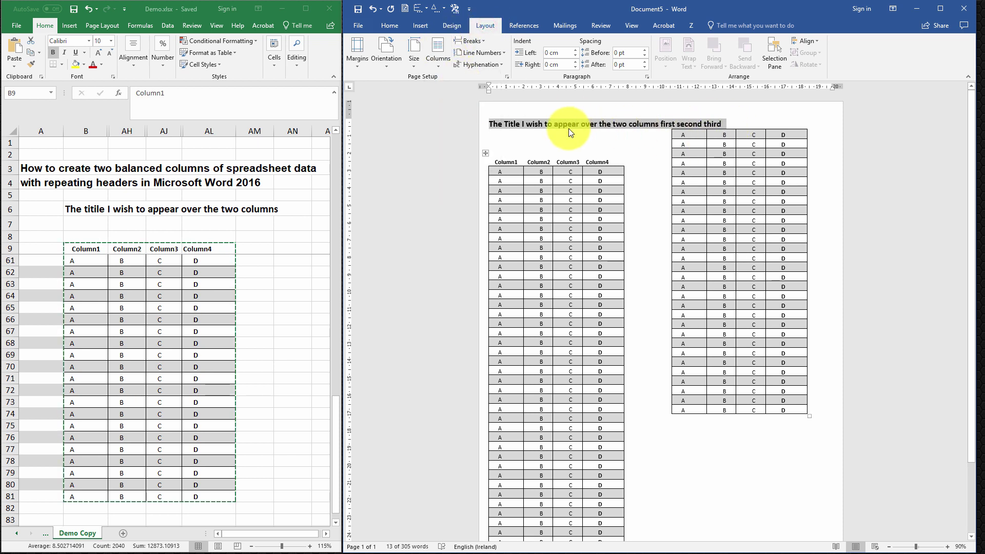
pyautogui.click(734, 124)
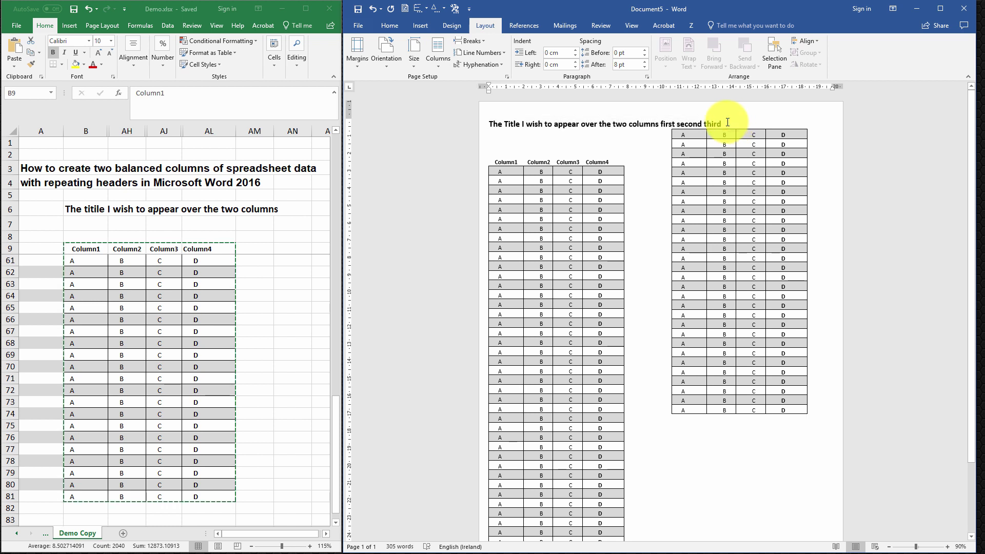
pyautogui.press('Return')
pyautogui.press('Return')
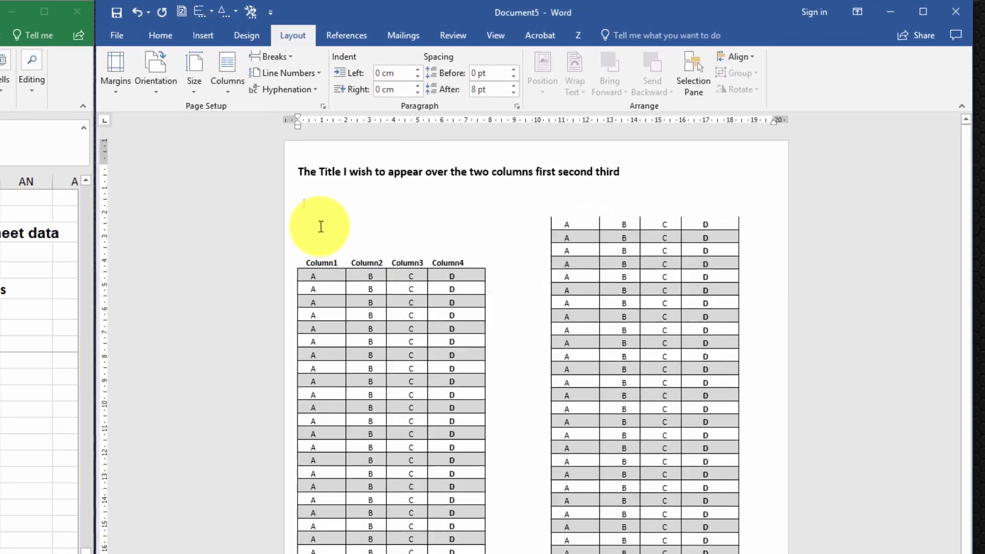
# Step: Delete the empty paragraph above the left table
pyautogui.click(502, 163)
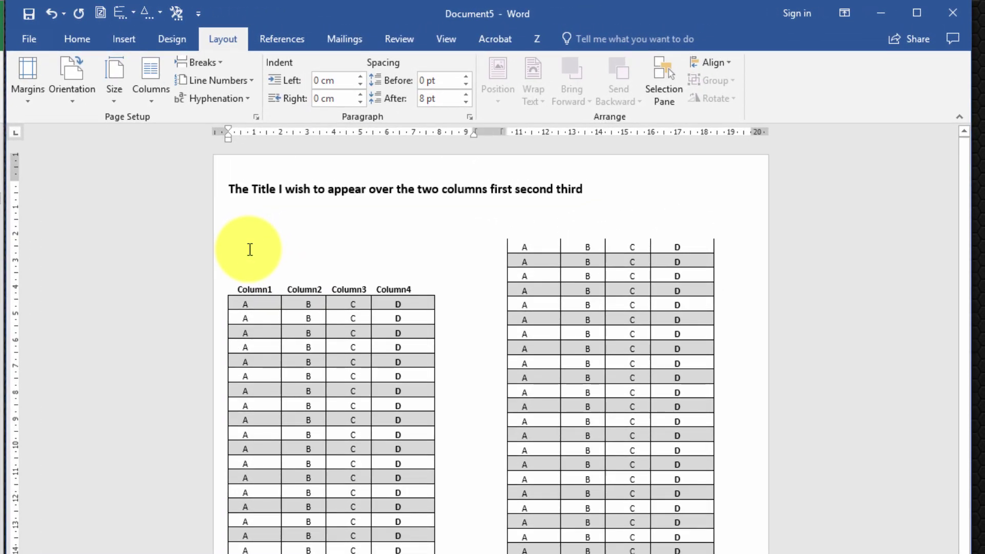
pyautogui.press('BackSpace')
pyautogui.press('Delete')
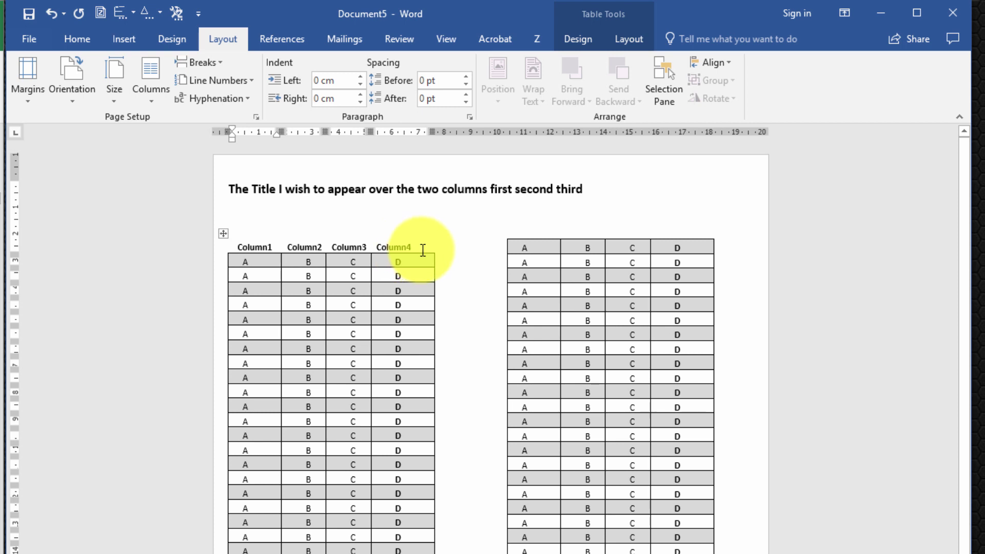
# Step: Make the Column1–Column4 header row repeat at the top of each column
pyautogui.moveTo(423, 248); pyautogui.dragTo(239, 248)
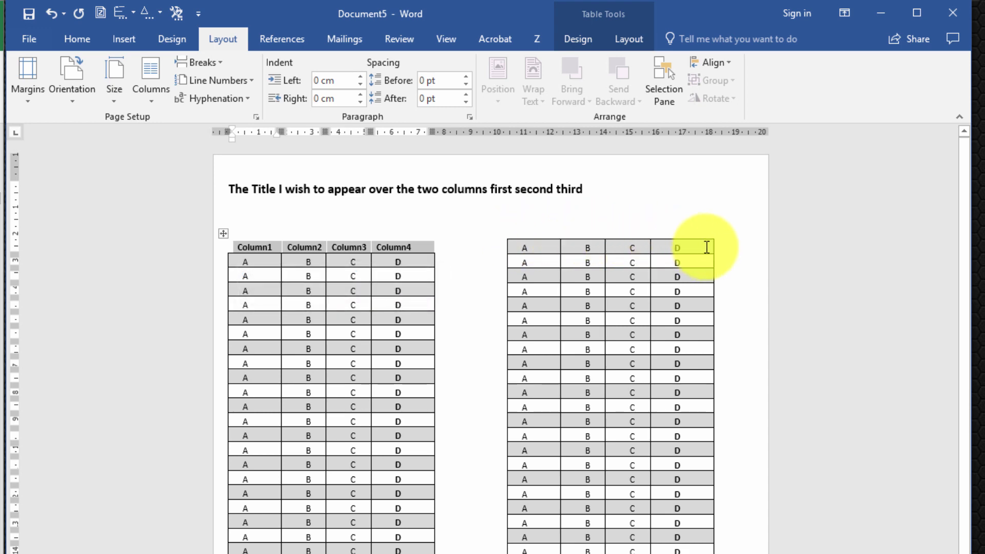
pyautogui.click(417, 247)
pyautogui.moveTo(386, 247); pyautogui.dragTo(247, 252)
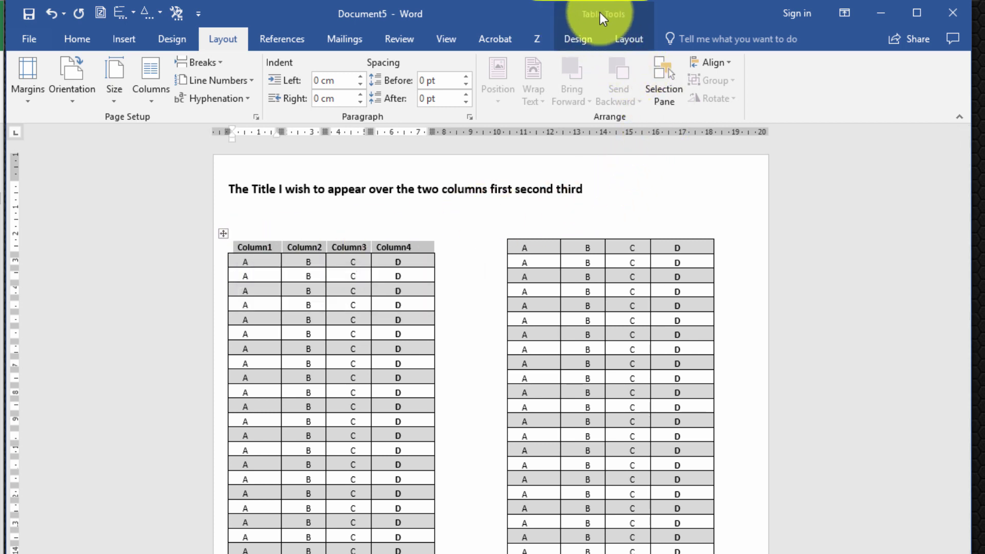
pyautogui.click(637, 39)
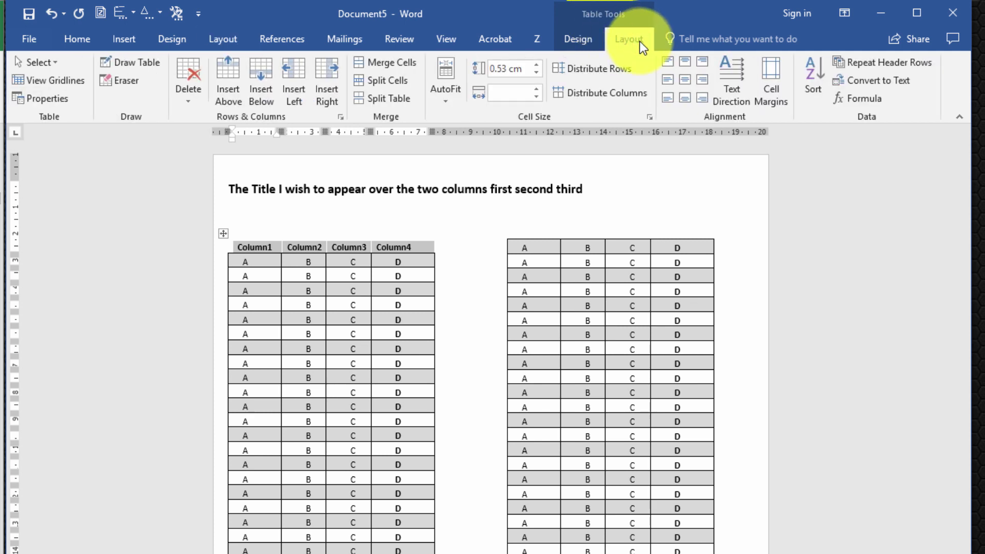
pyautogui.click(893, 63)
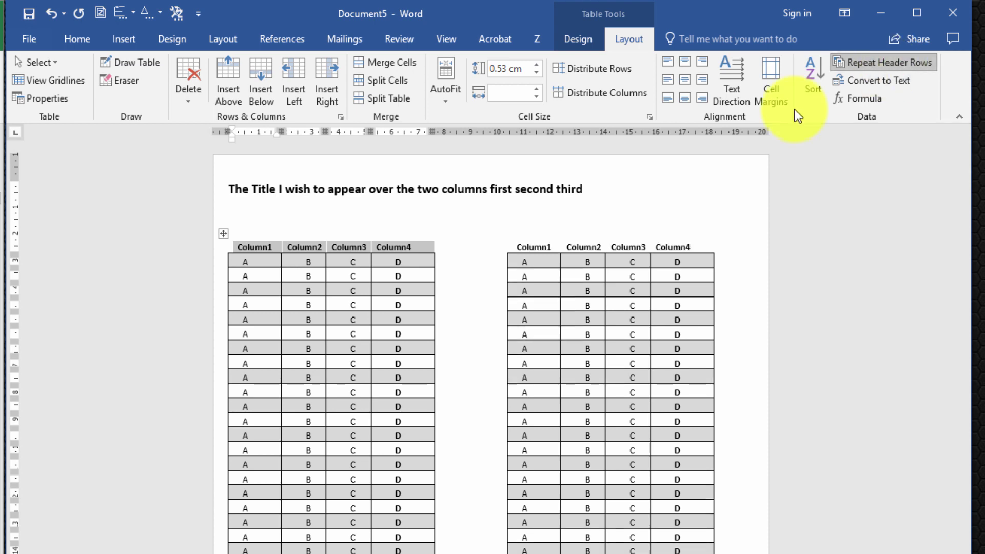
pyautogui.click(479, 229)
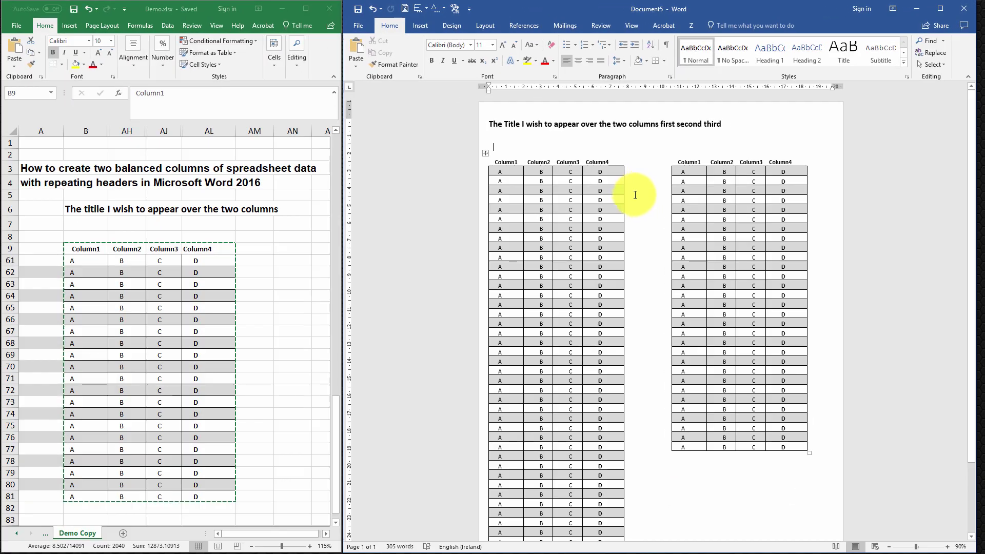
pyautogui.scroll(-1, 446, 299)
pyautogui.scroll(-1, 632, 190)
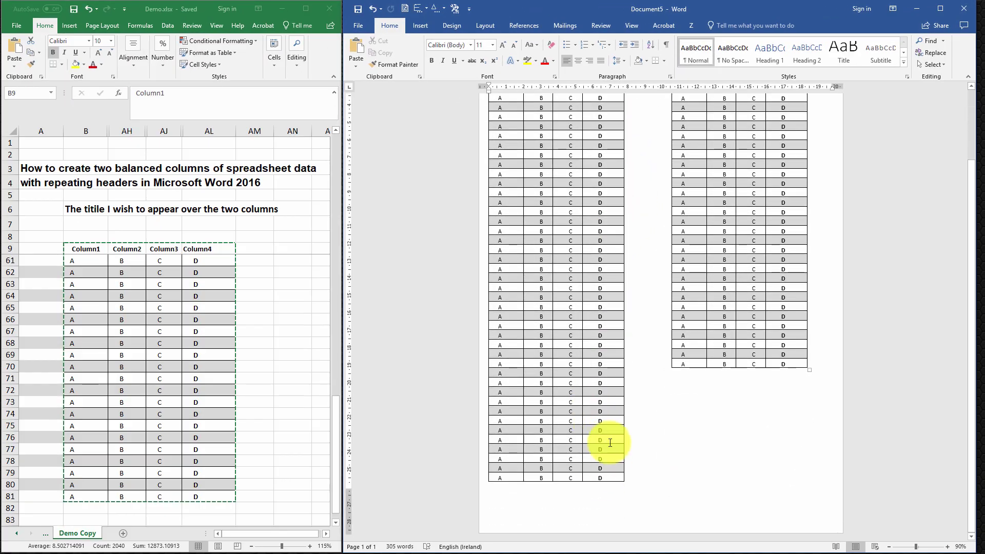
pyautogui.scroll(1, 610, 408)
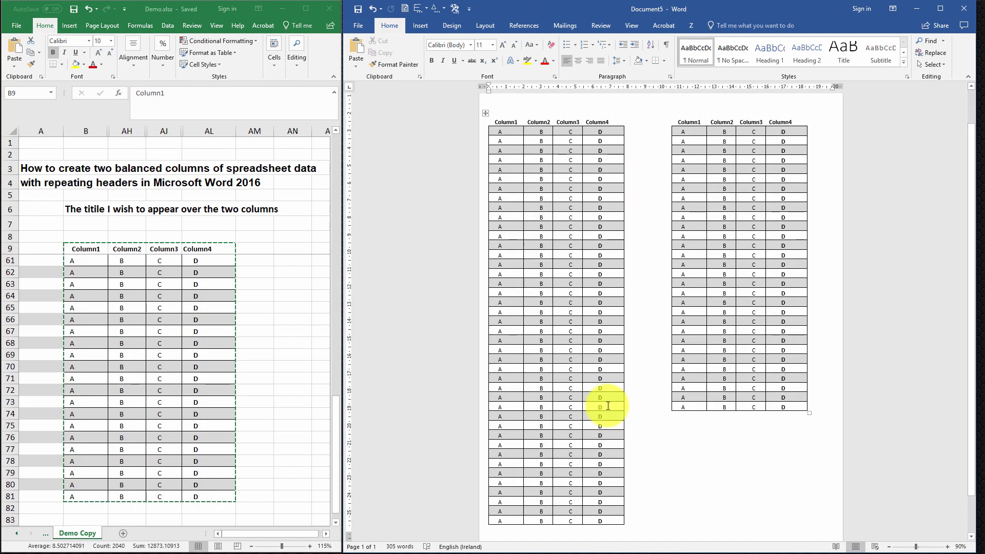
pyautogui.scroll(1, 605, 403)
pyautogui.scroll(-1, 603, 403)
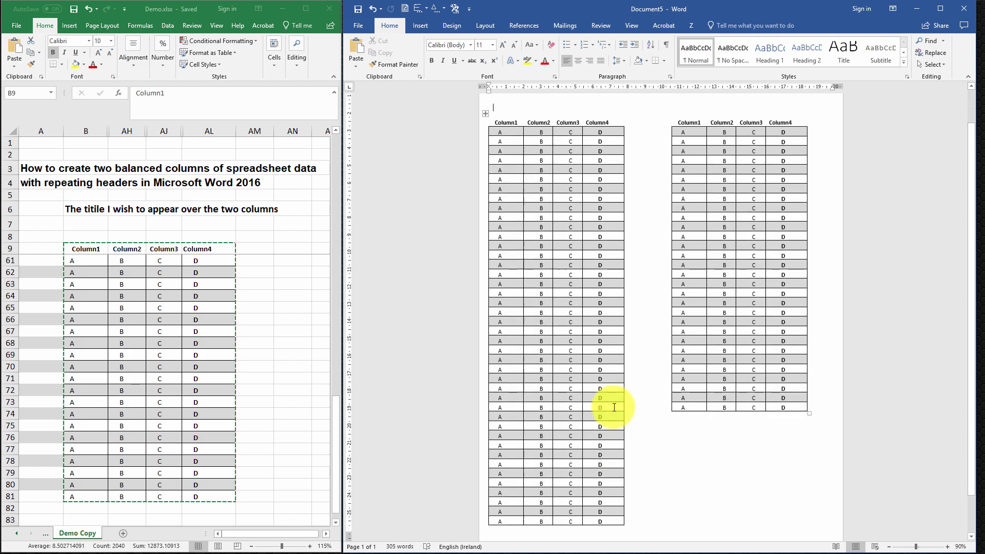
pyautogui.scroll(1, 635, 321)
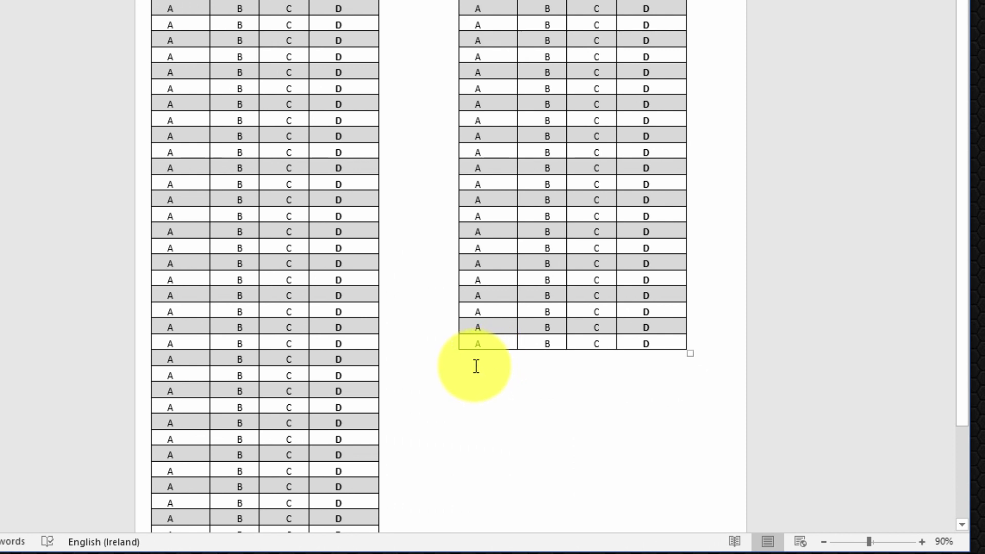
pyautogui.click(475, 366)
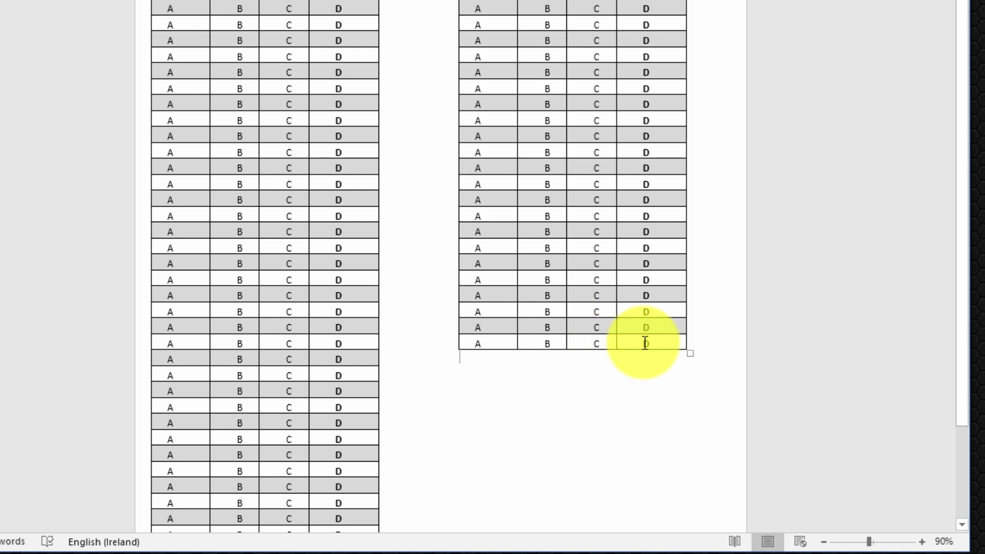
pyautogui.click(460, 365)
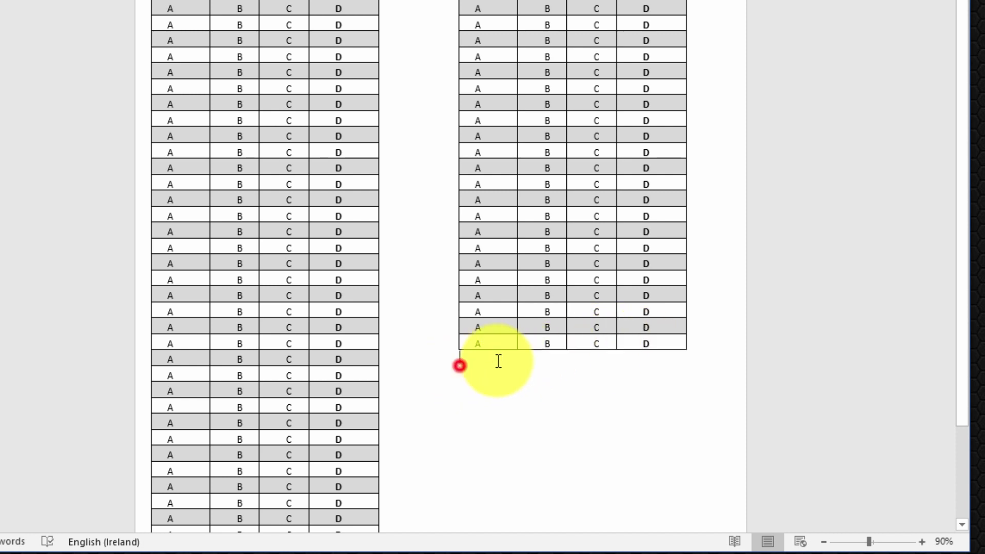
pyautogui.click(463, 358)
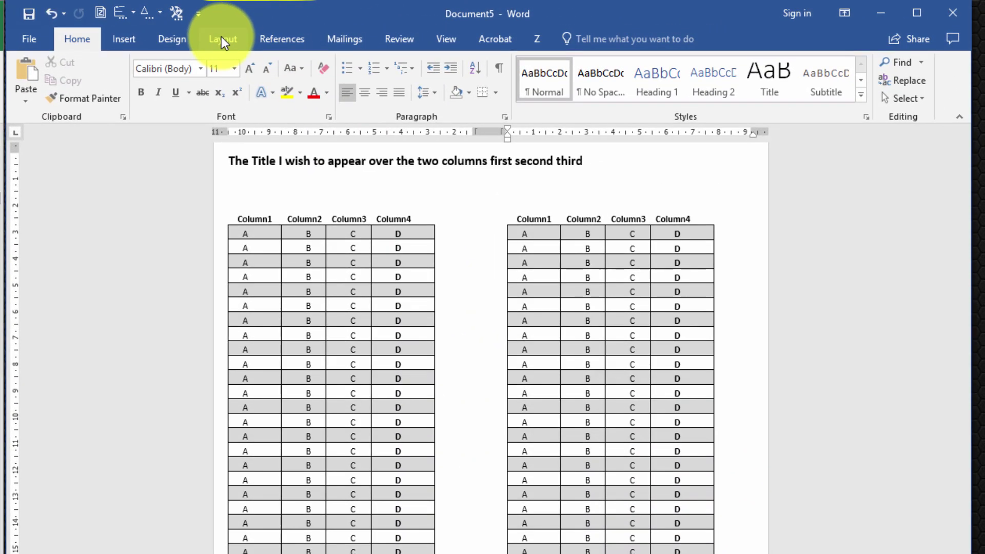
# Step: Insert a continuous section break after the table to balance the columns, then select the title
pyautogui.click(222, 38)
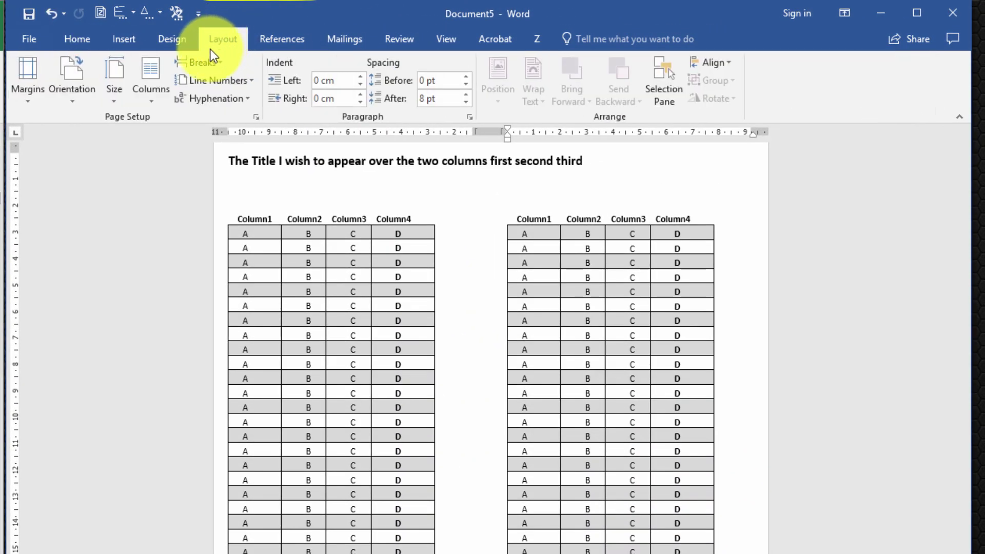
pyautogui.click(211, 61)
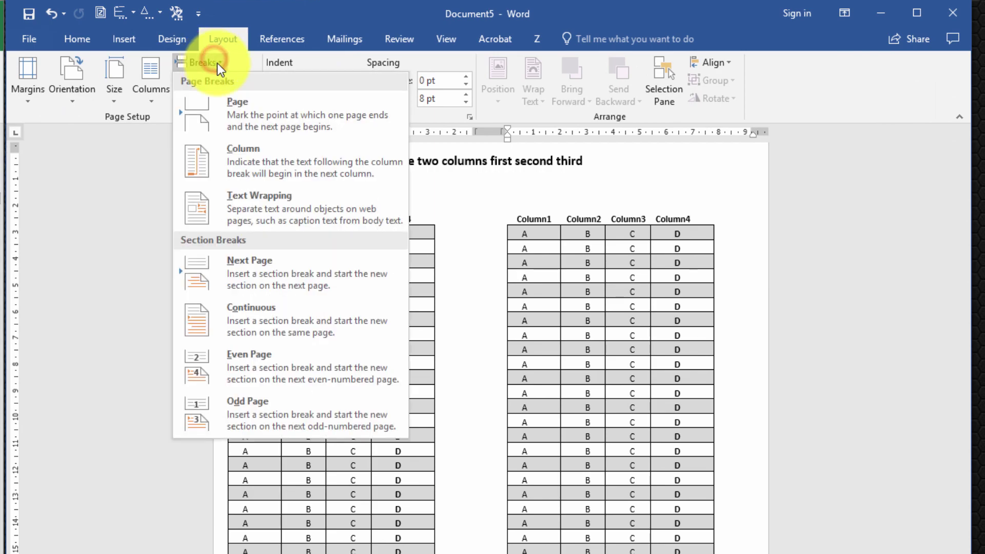
pyautogui.click(266, 317)
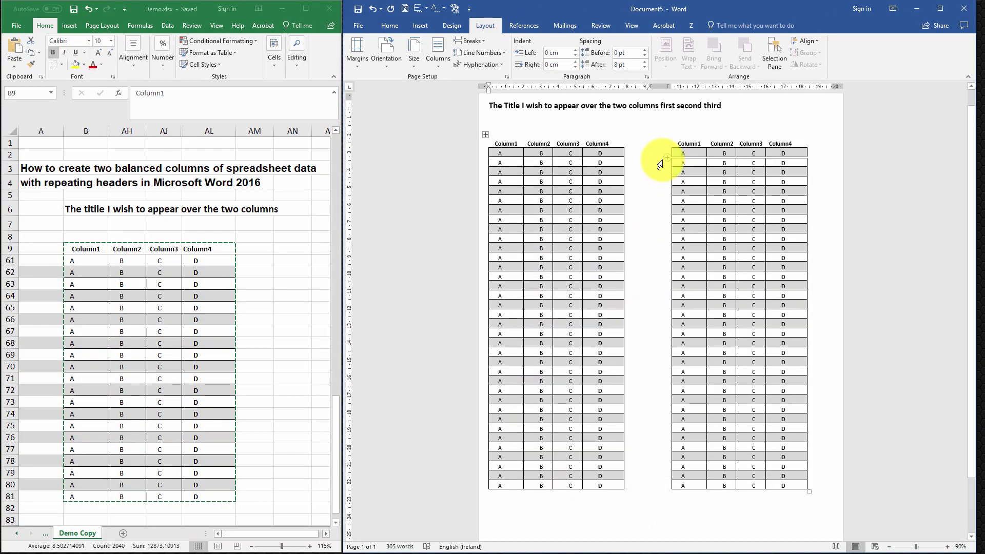
pyautogui.scroll(1, 667, 324)
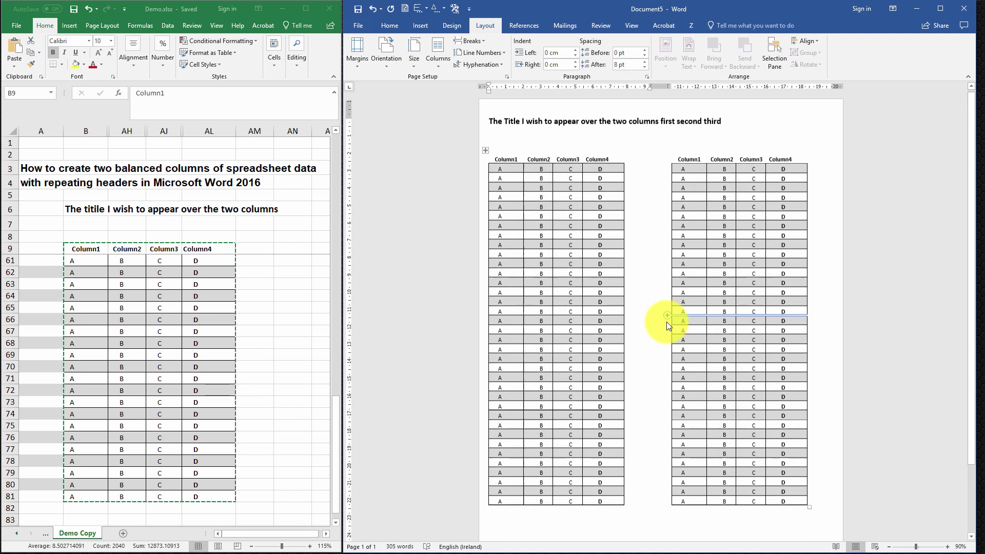
pyautogui.moveTo(723, 123); pyautogui.dragTo(476, 118)
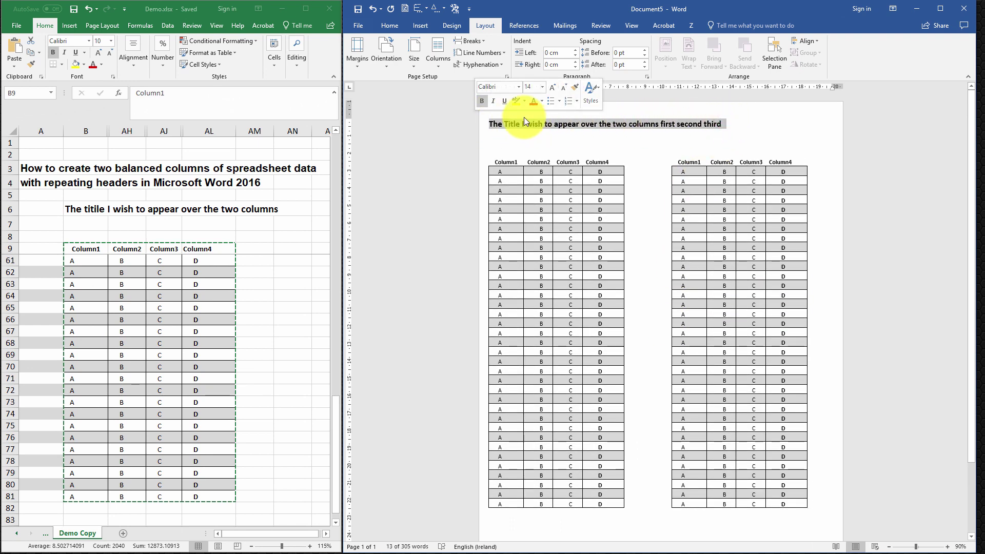
# Step: Centre the selected title line with Home > Center
pyautogui.click(386, 27)
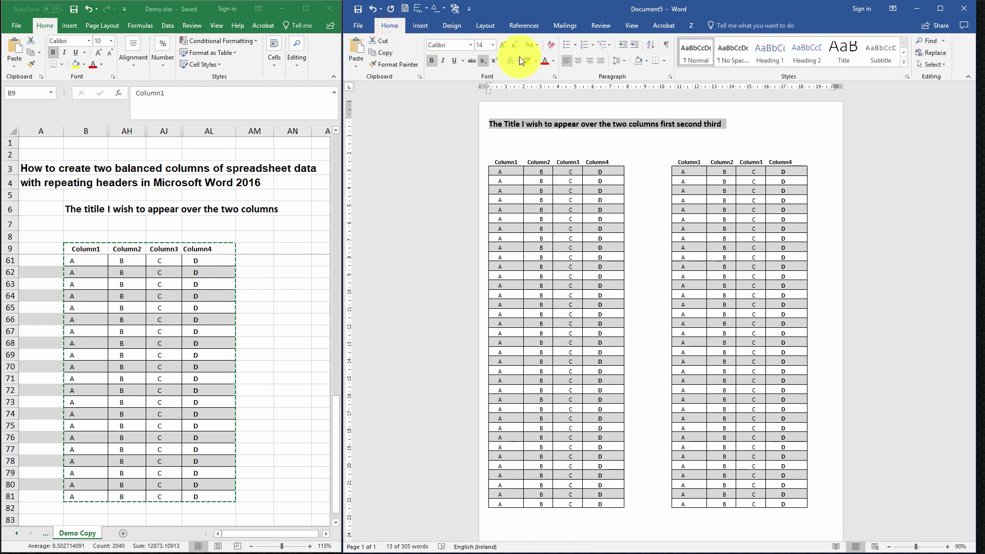
pyautogui.click(579, 62)
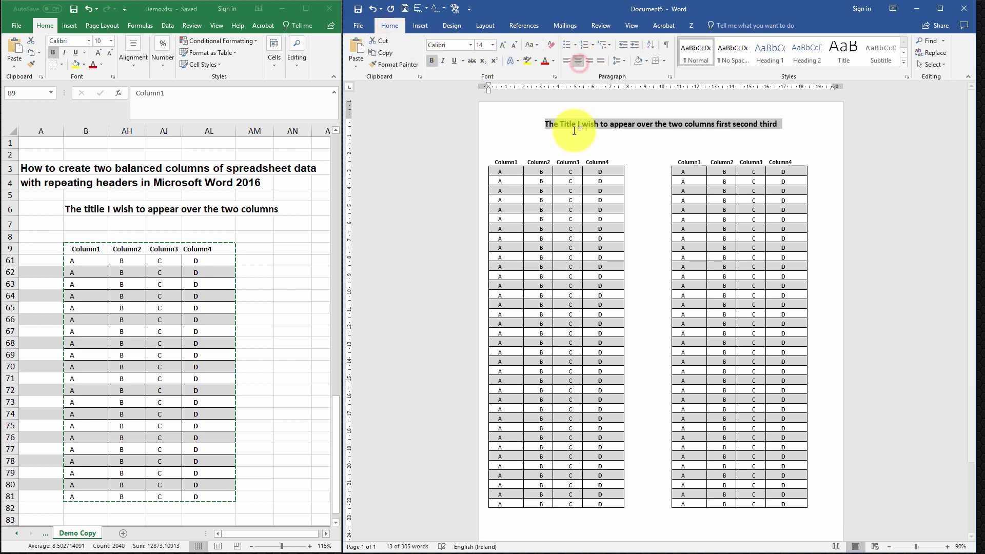
pyautogui.click(525, 138)
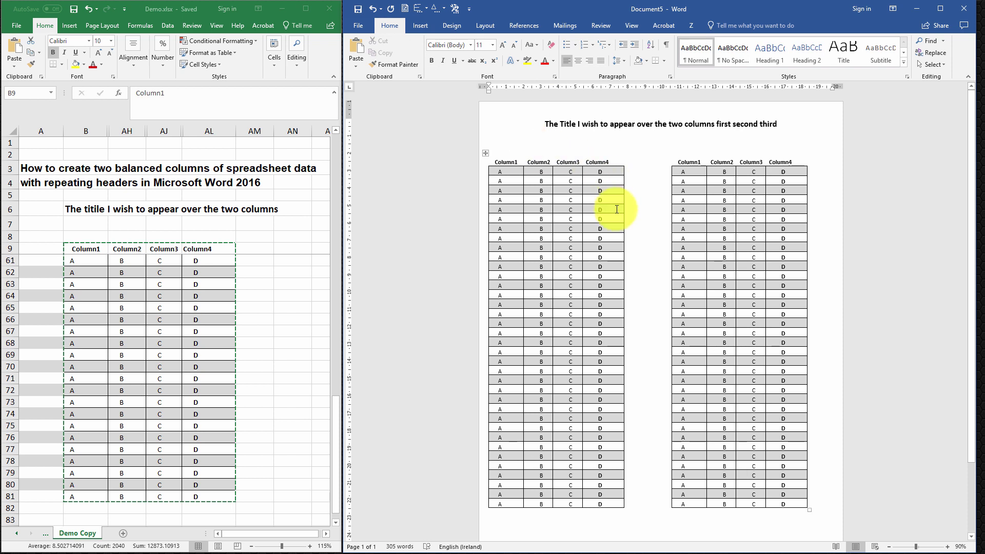